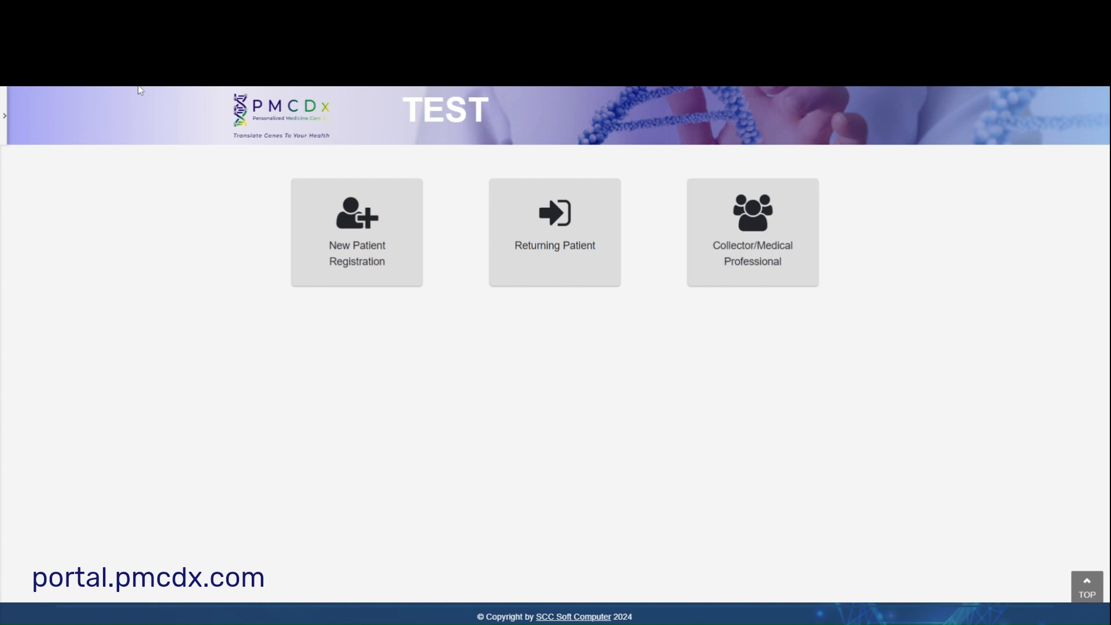
- Sign in as a medical professional and replace the required password with a new one
click(743, 261)
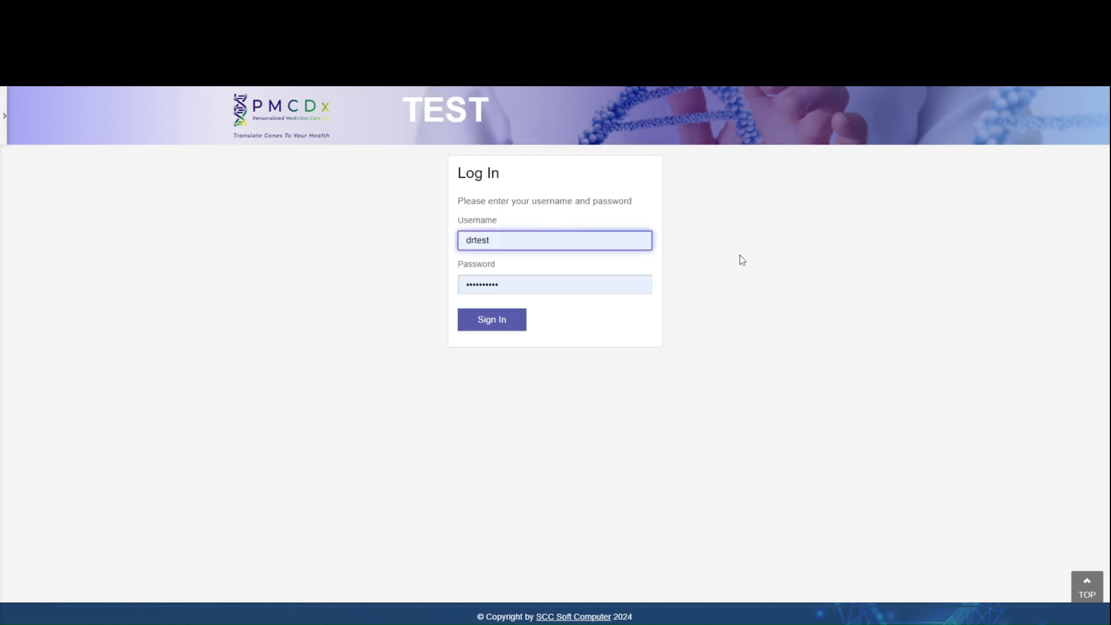
click(491, 321)
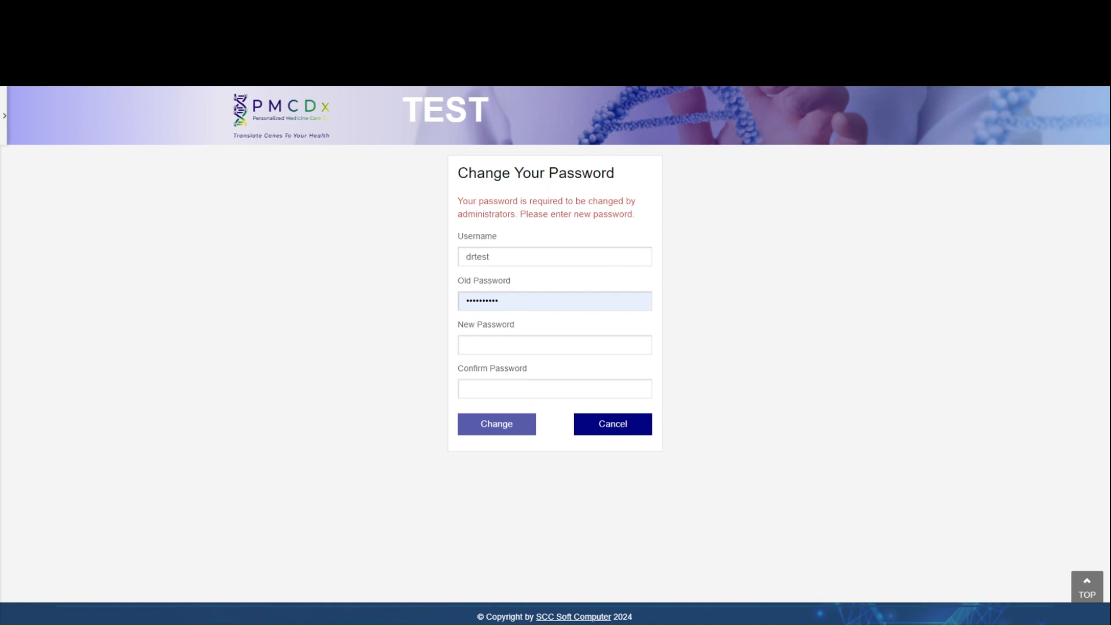
click(555, 344)
text(*)
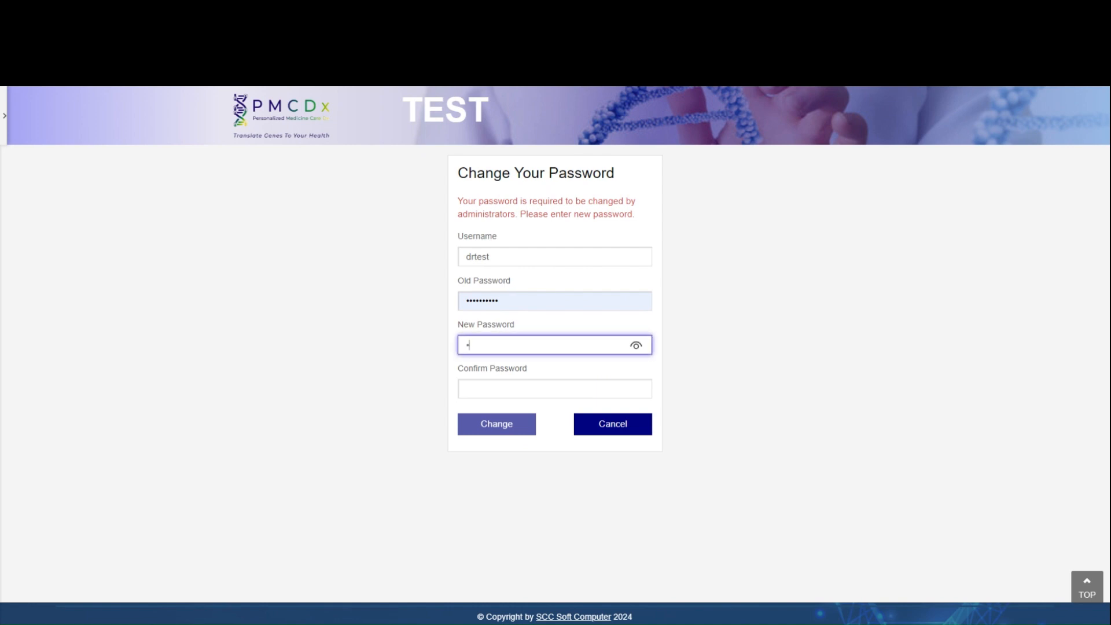
text(*)
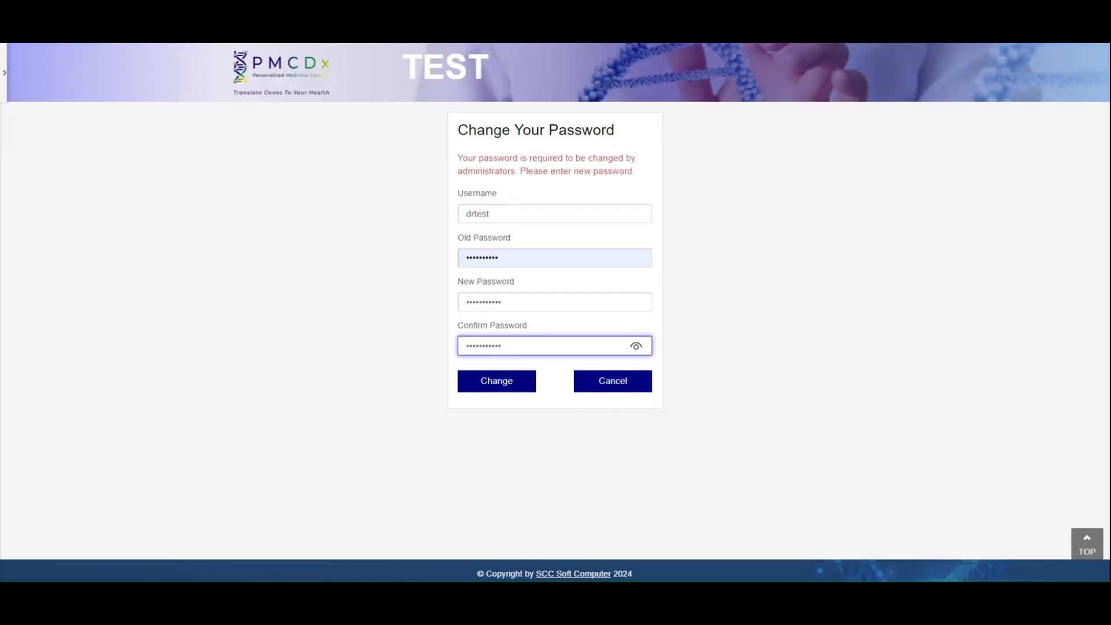
click(502, 383)
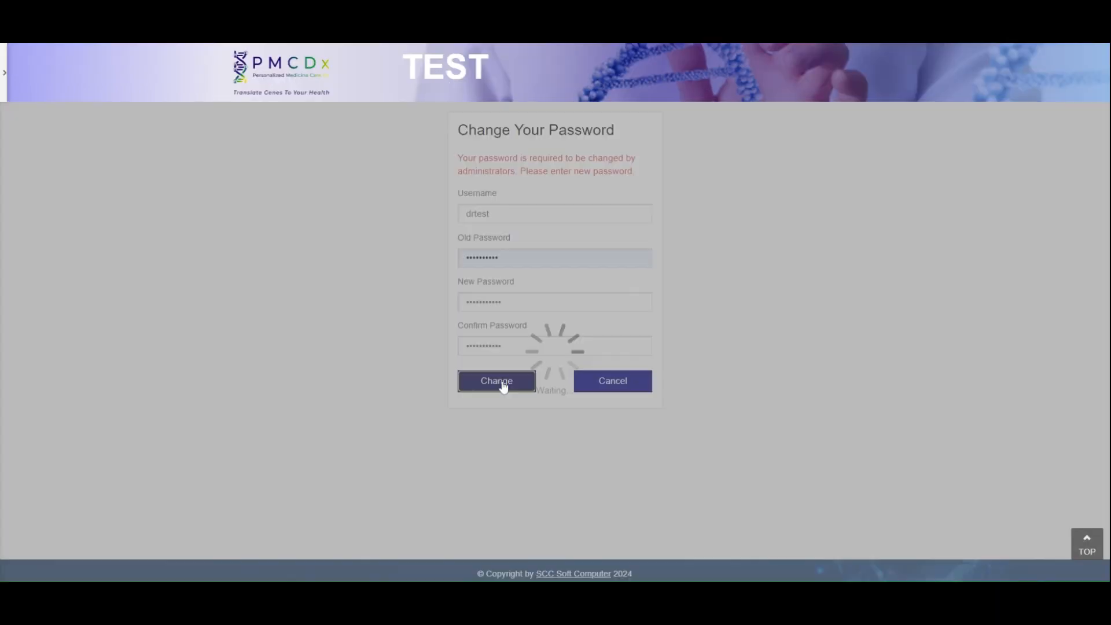
- Sign in again with the new password to reach the provider home page
key(ctrl+v)
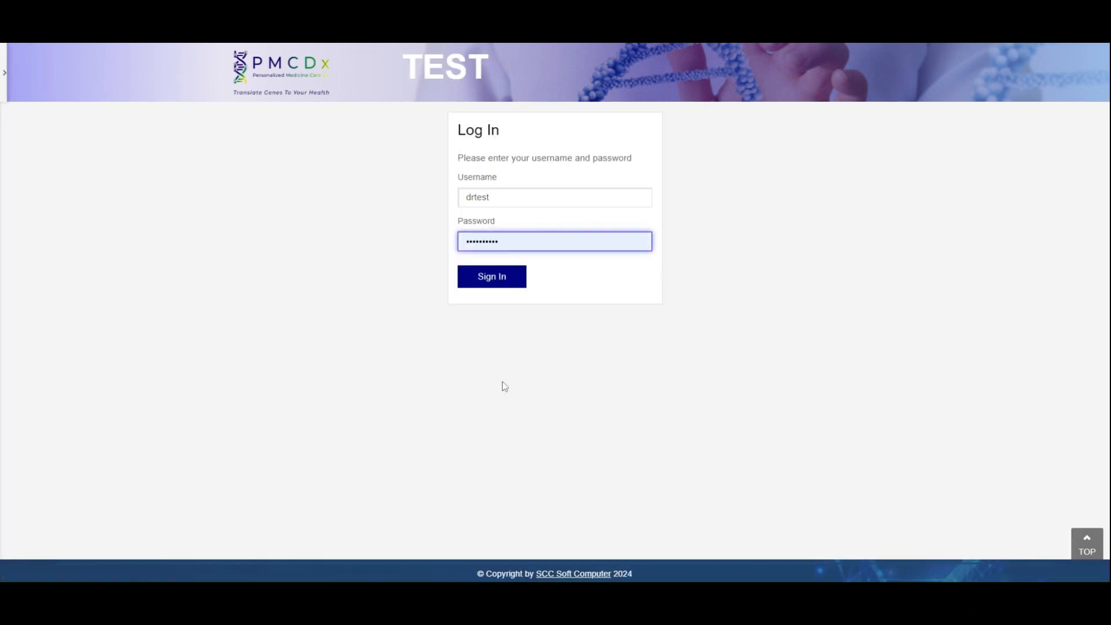
click(499, 282)
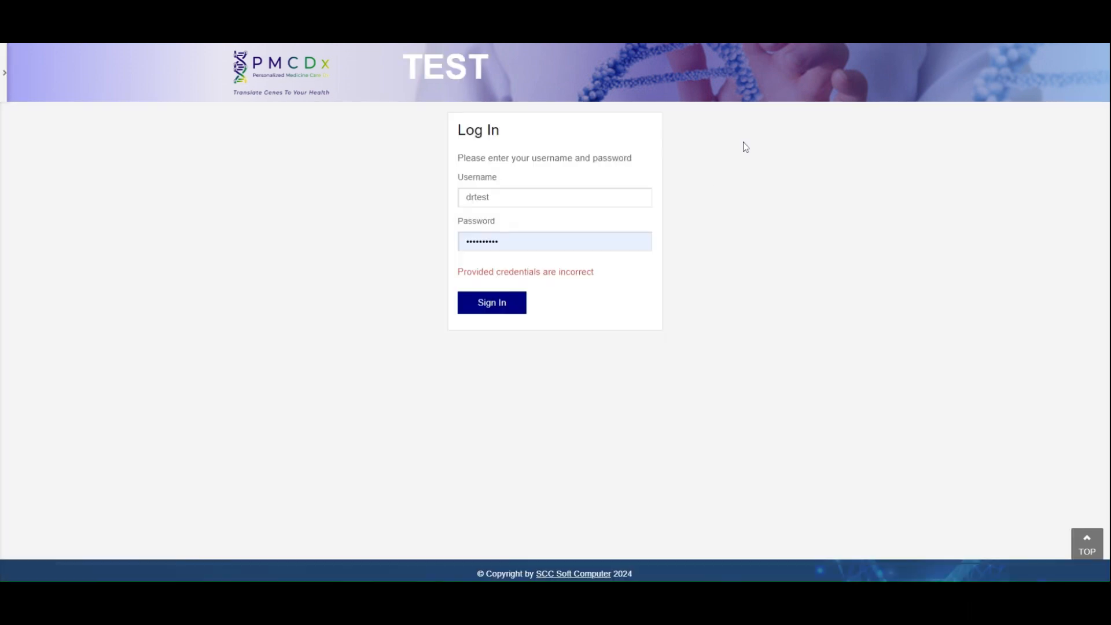
click(494, 309)
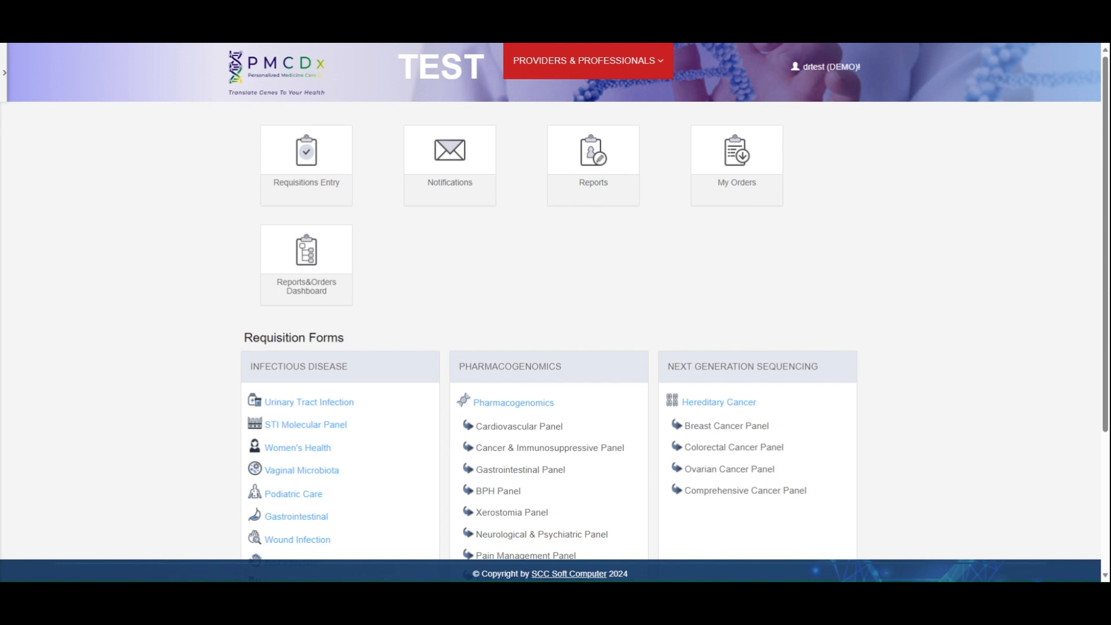
- Open the Urinary Tract Infection requisition form under Infectious Disease
scroll(884, 246, down, 3)
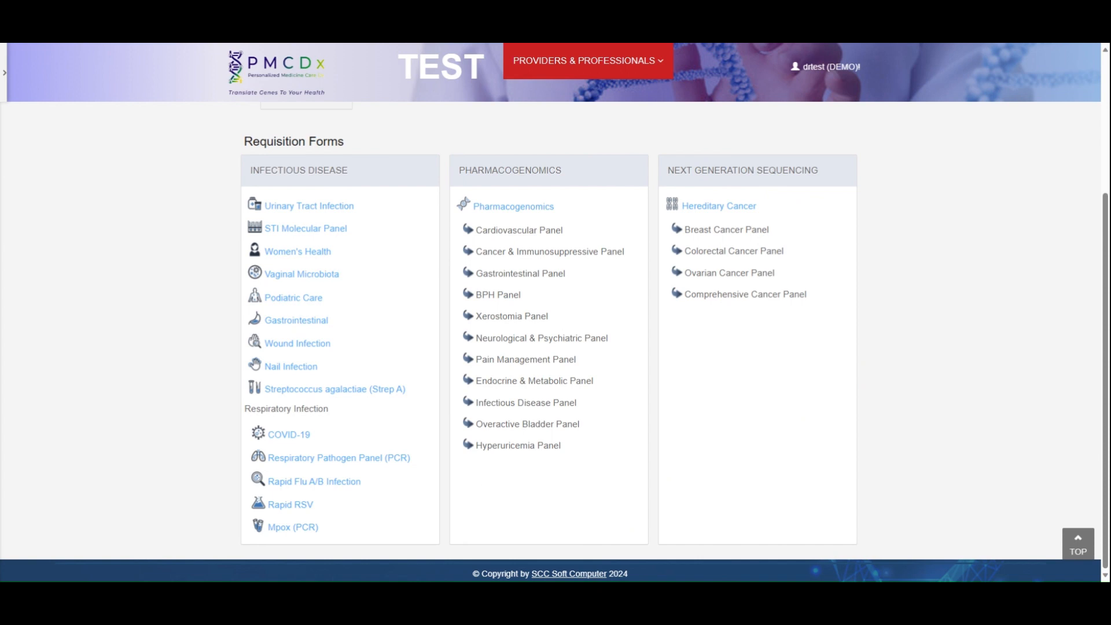
click(306, 208)
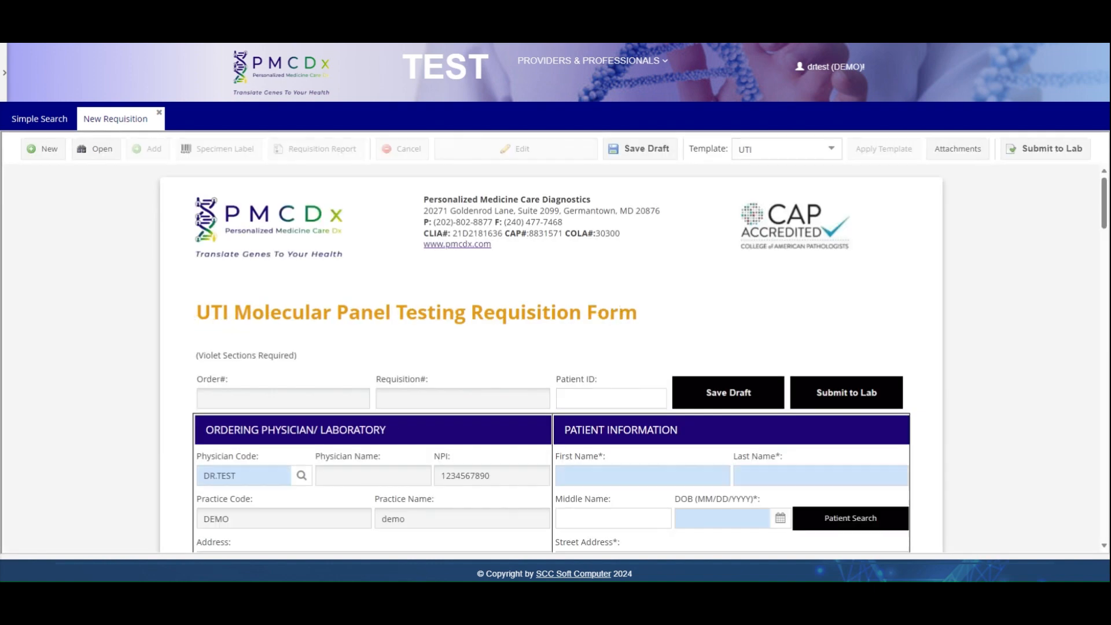
- Choose the test physician record from the Physician Code search as ordering physician
scroll(307, 210, down, 4)
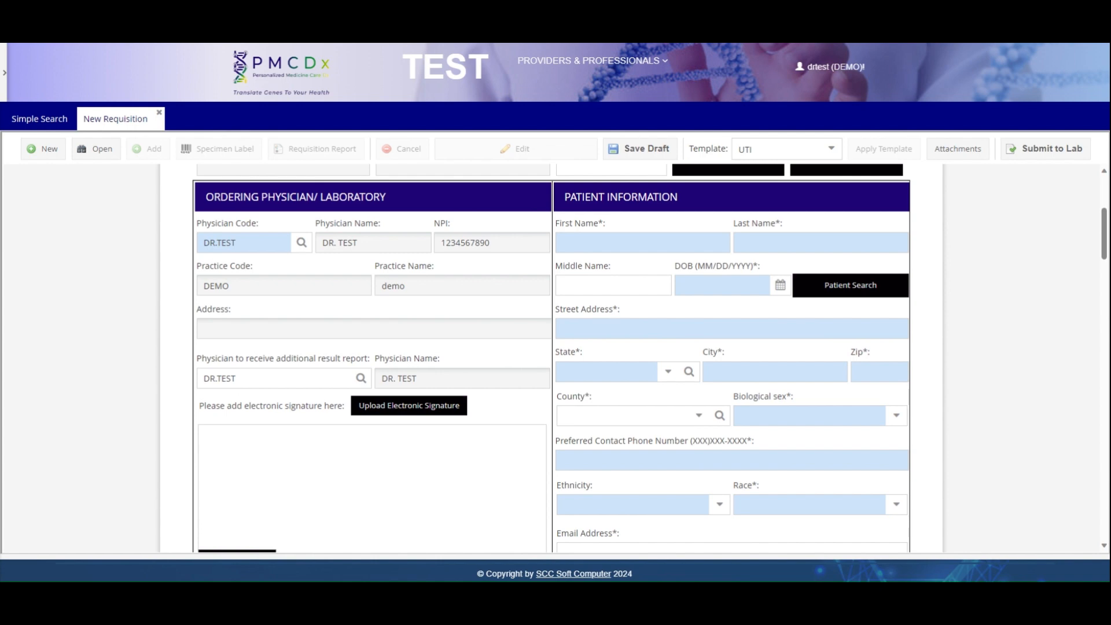
click(301, 243)
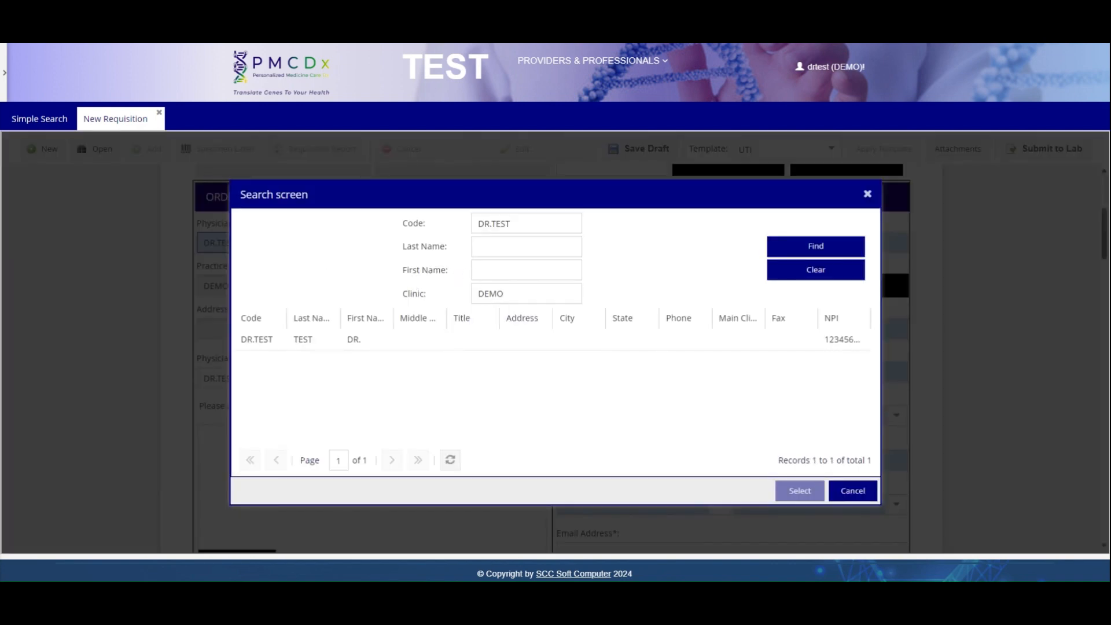
click(419, 347)
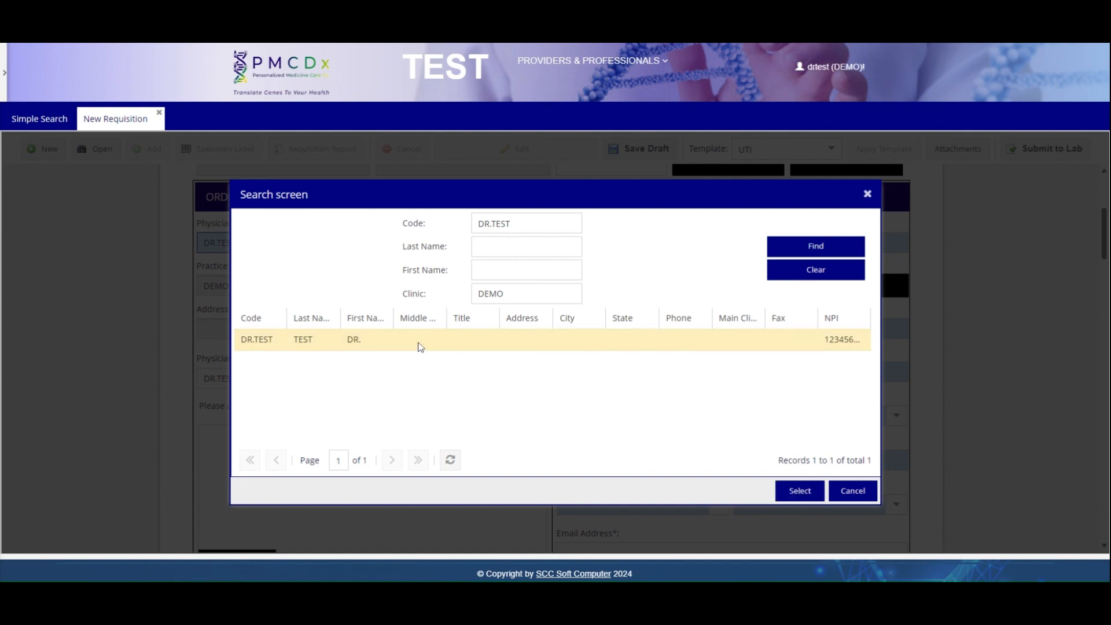
double_click(420, 347)
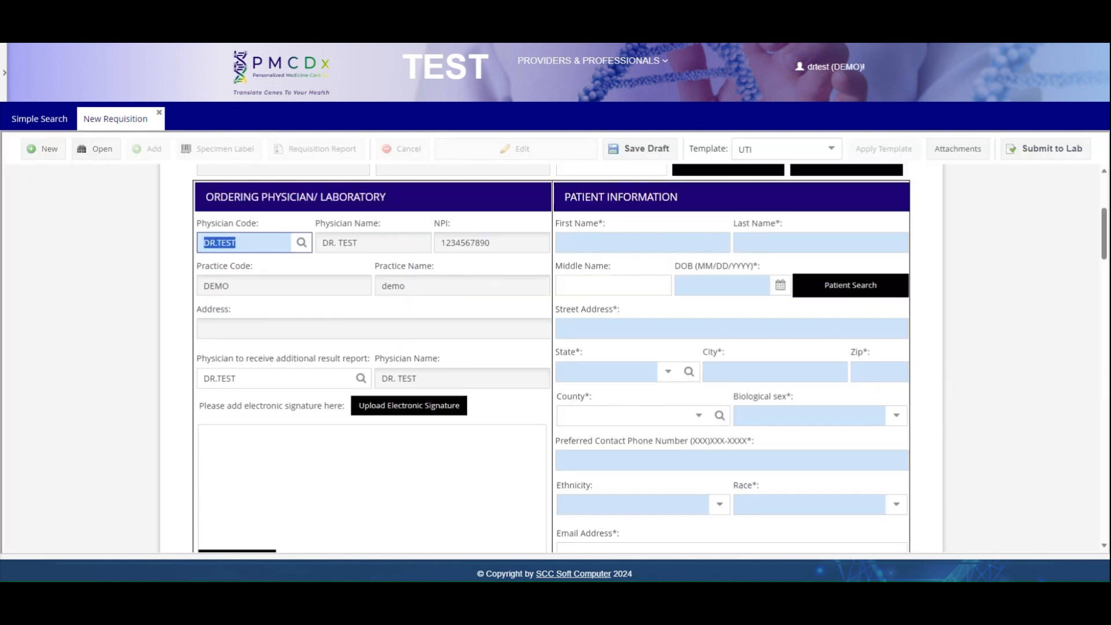
scroll(405, 351, down, 2)
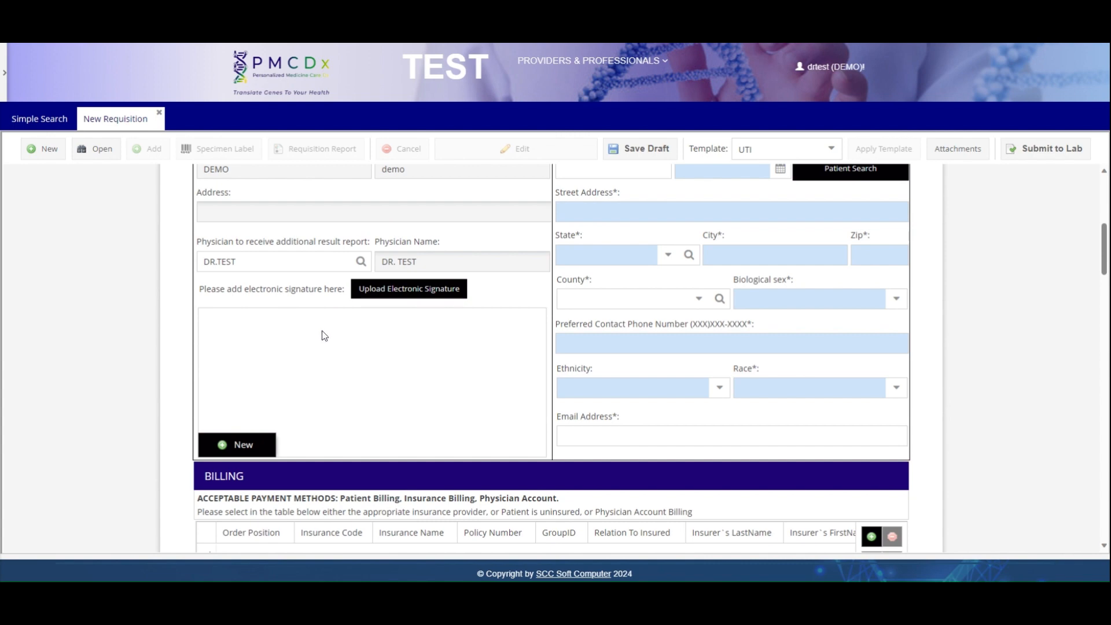
- Create a new text-based electronic signature with the physician's name and submit it
click(242, 450)
mouse_move(280, 300)
mouse_down()
mouse_move(317, 281)
mouse_move(325, 311)
mouse_up()
click(386, 391)
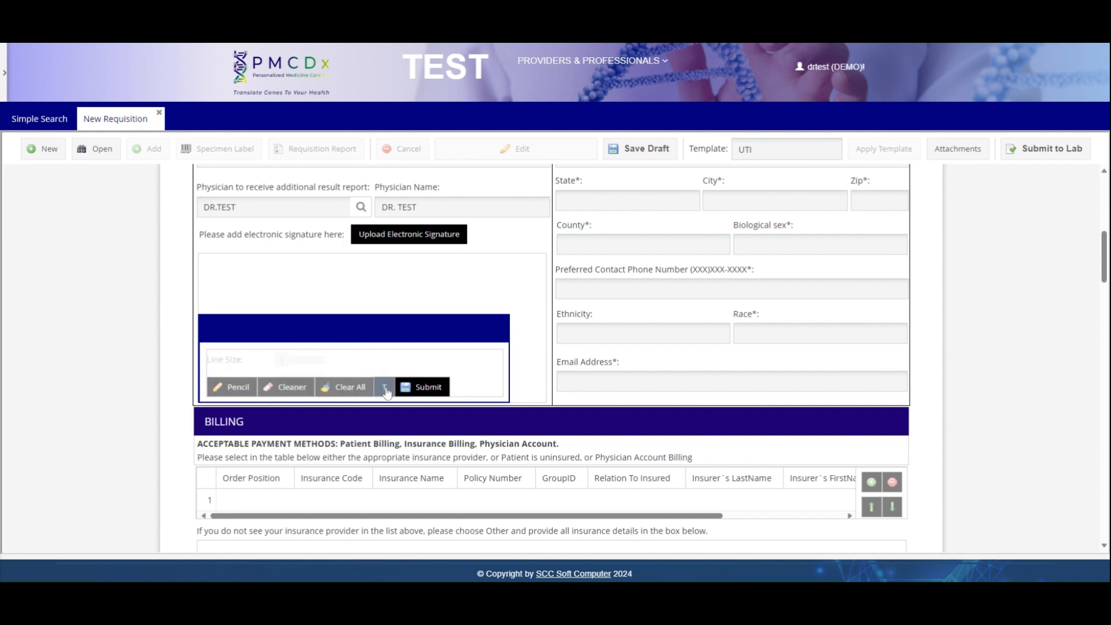
click(205, 263)
text(Dr.test)
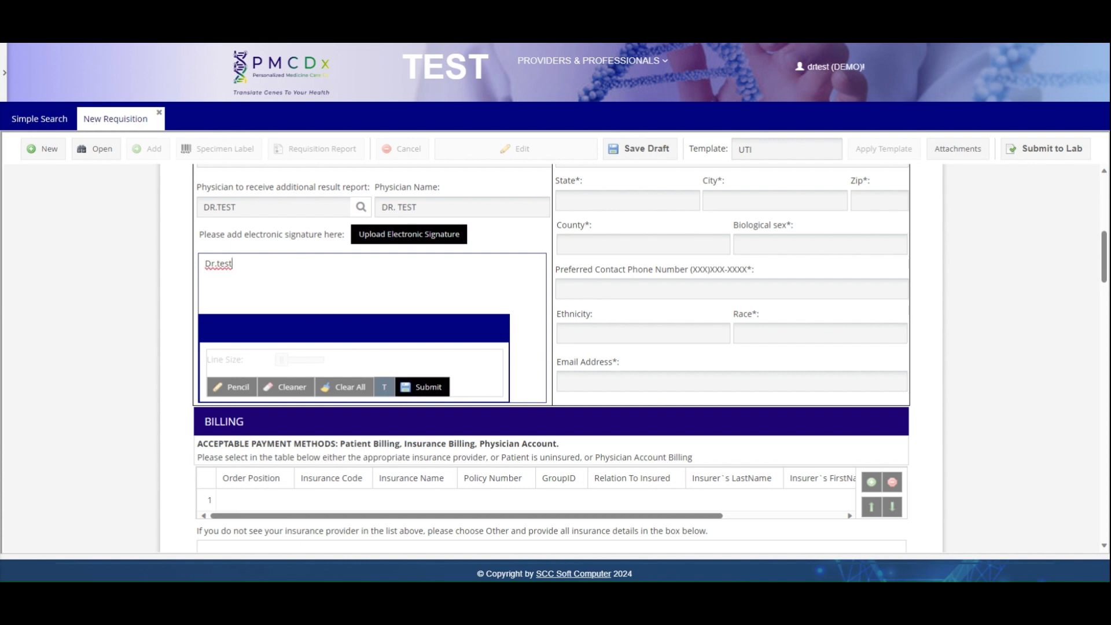
click(427, 387)
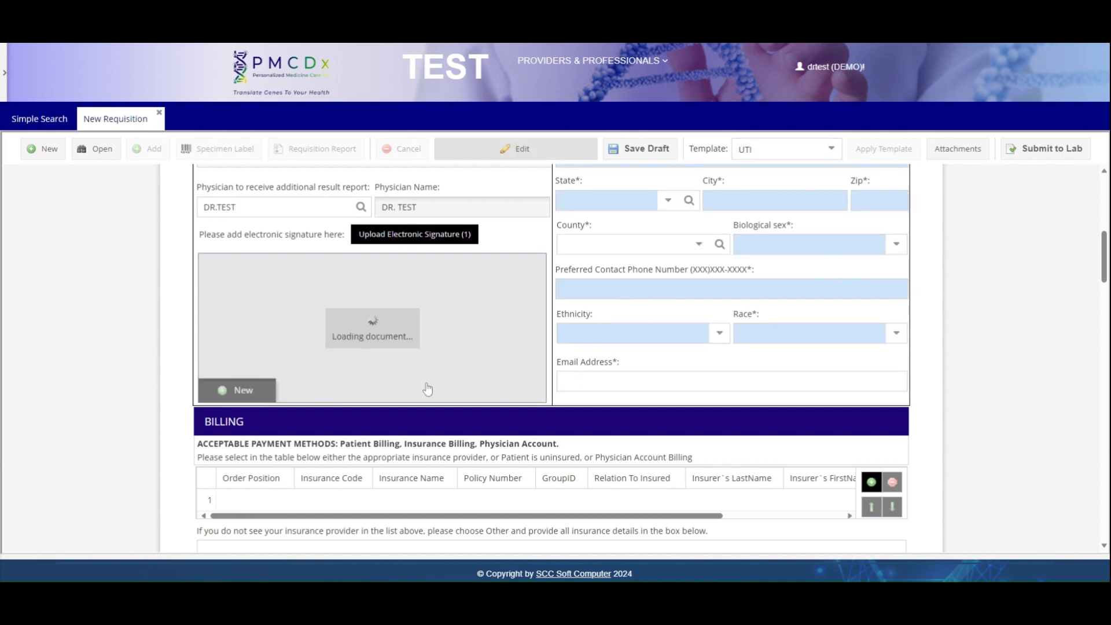
scroll(974, 311, up, 3)
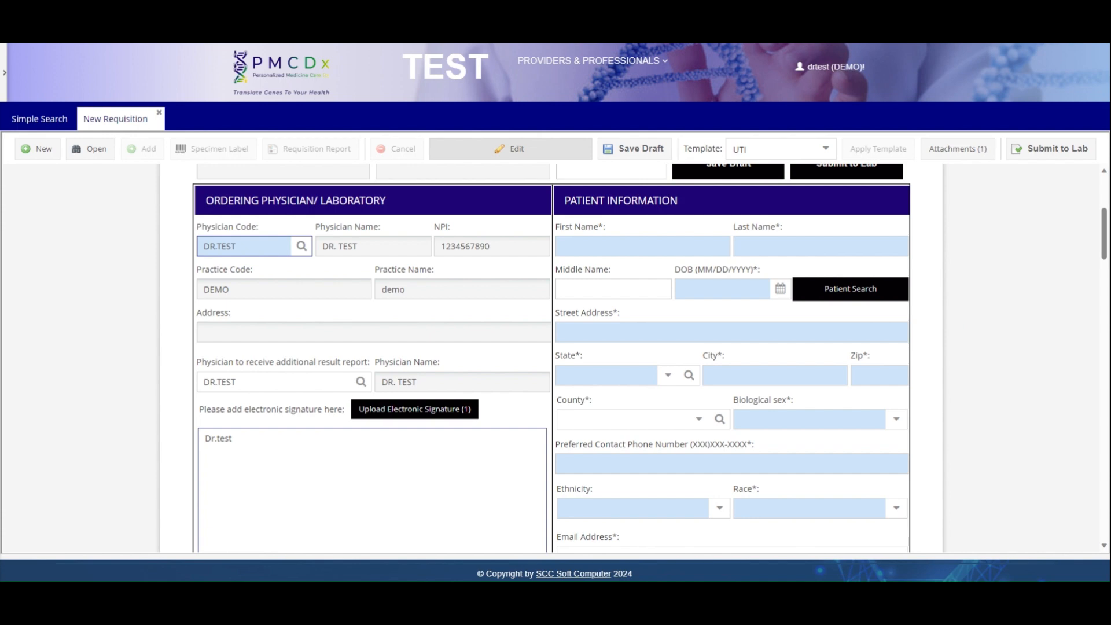
- Load an existing patient from the Patient Maintenance Browser into Patient Information
click(870, 295)
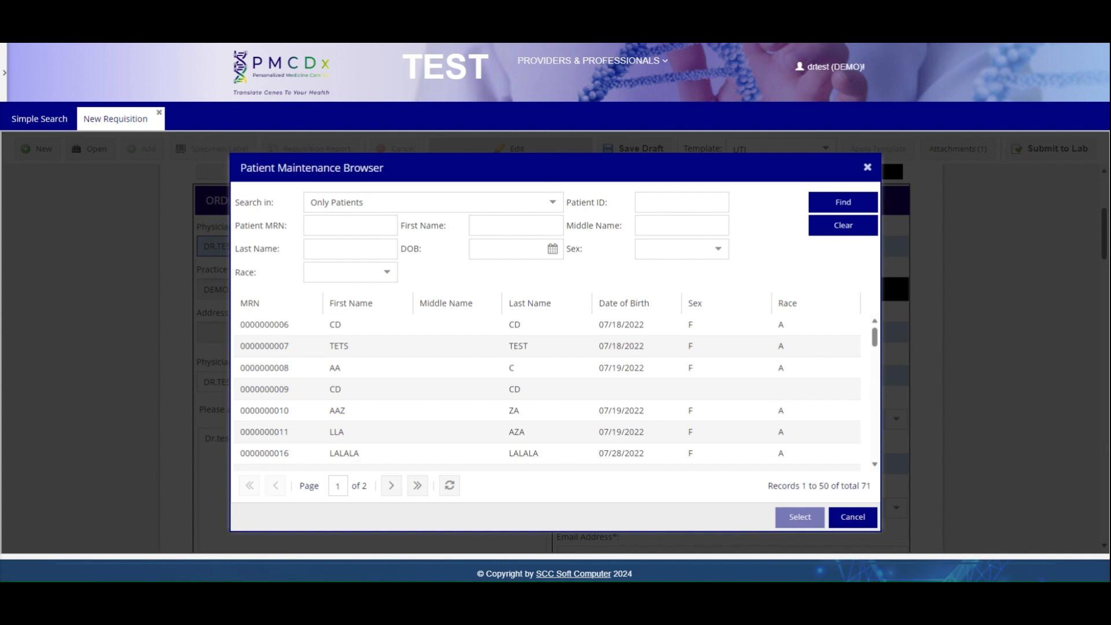
double_click(535, 330)
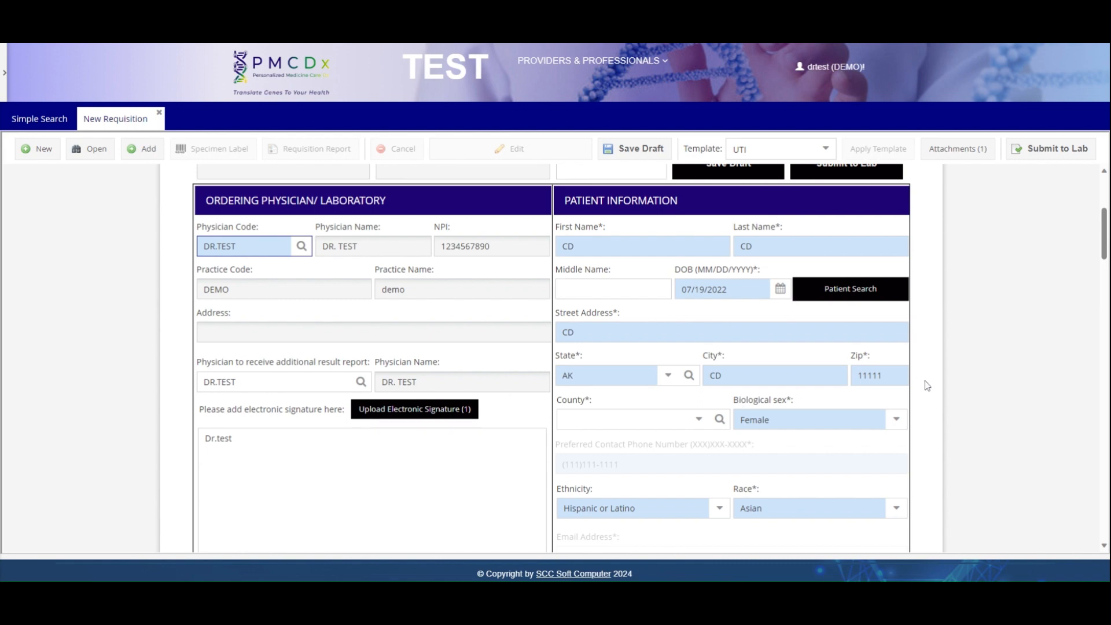
scroll(927, 386, down, 1)
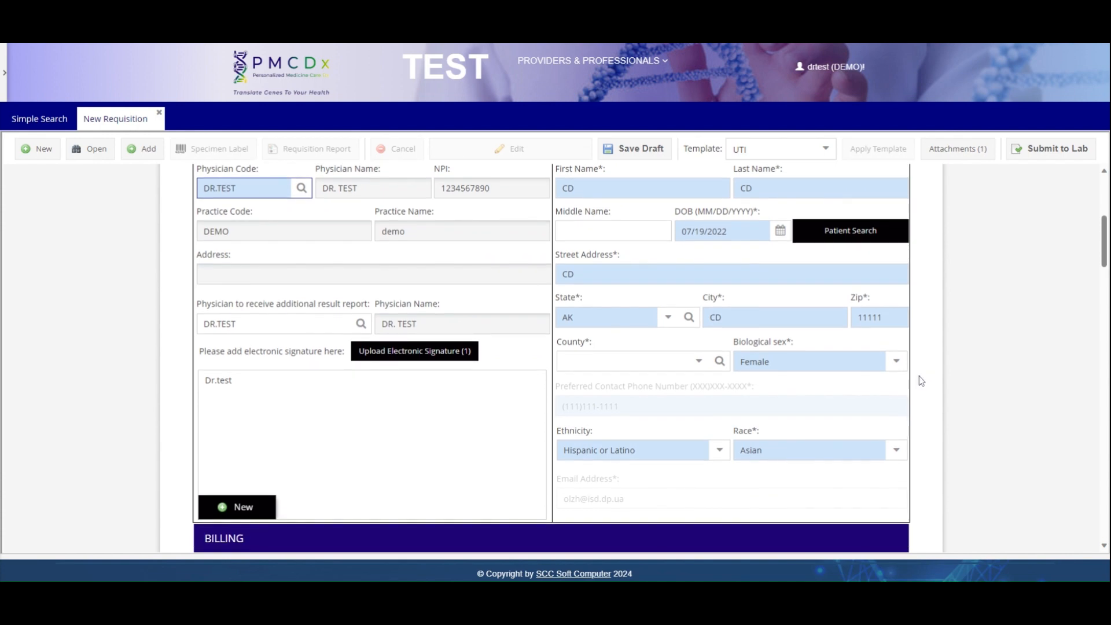
scroll(971, 327, down, 5)
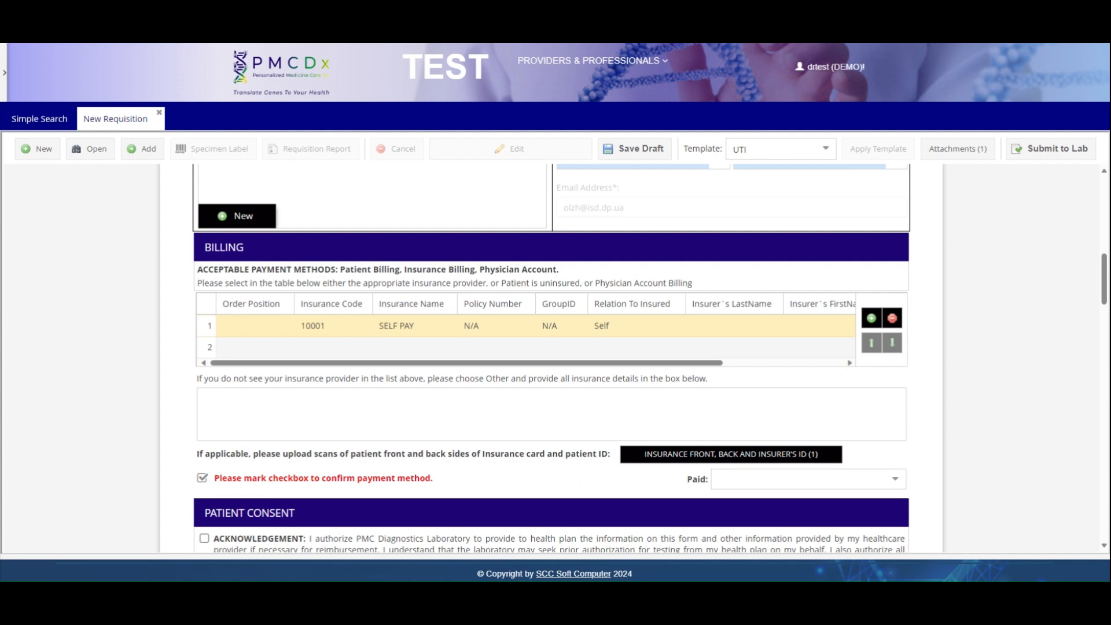
- Add MARYLAND BLUE SHIELD - CAREFIRST as Secondary insurer, with SELF PAY as Primary
click(873, 318)
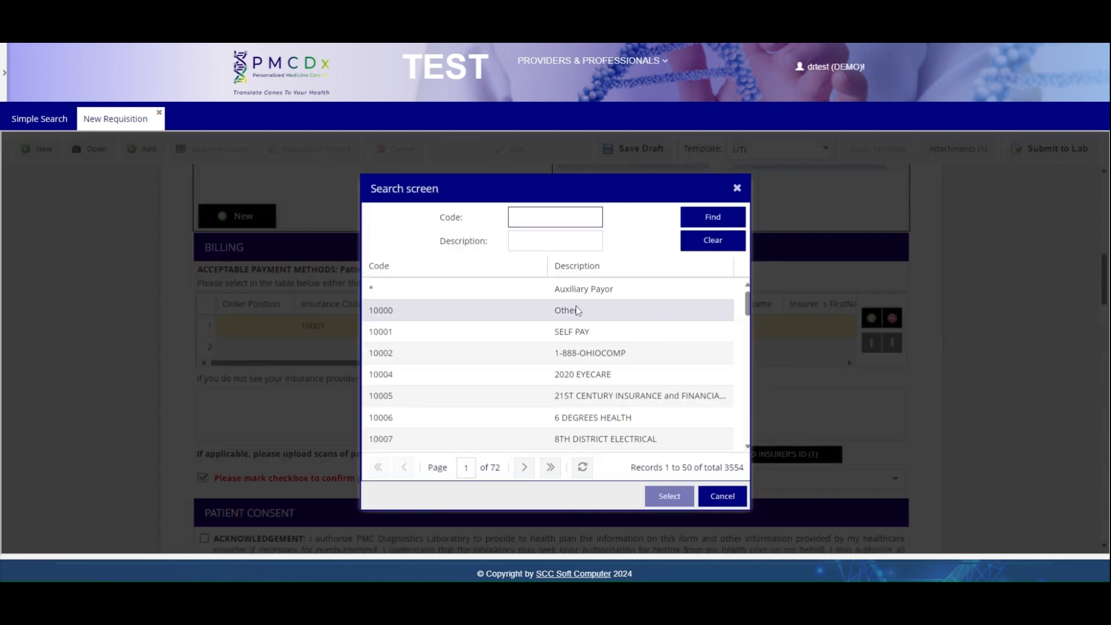
click(518, 241)
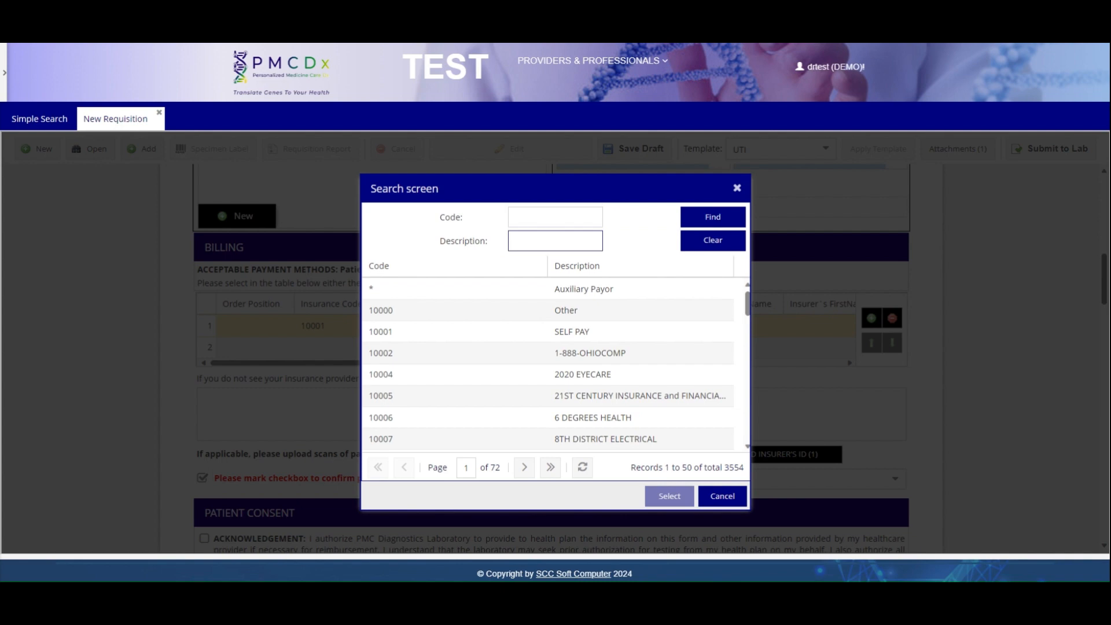
text(CAREFIRST)
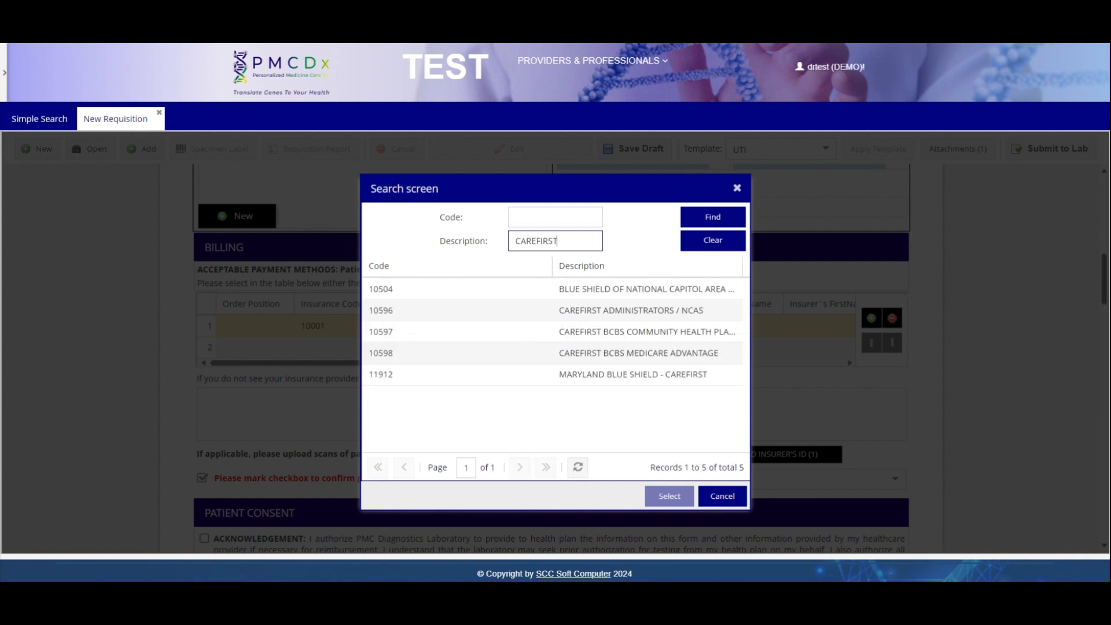
double_click(523, 376)
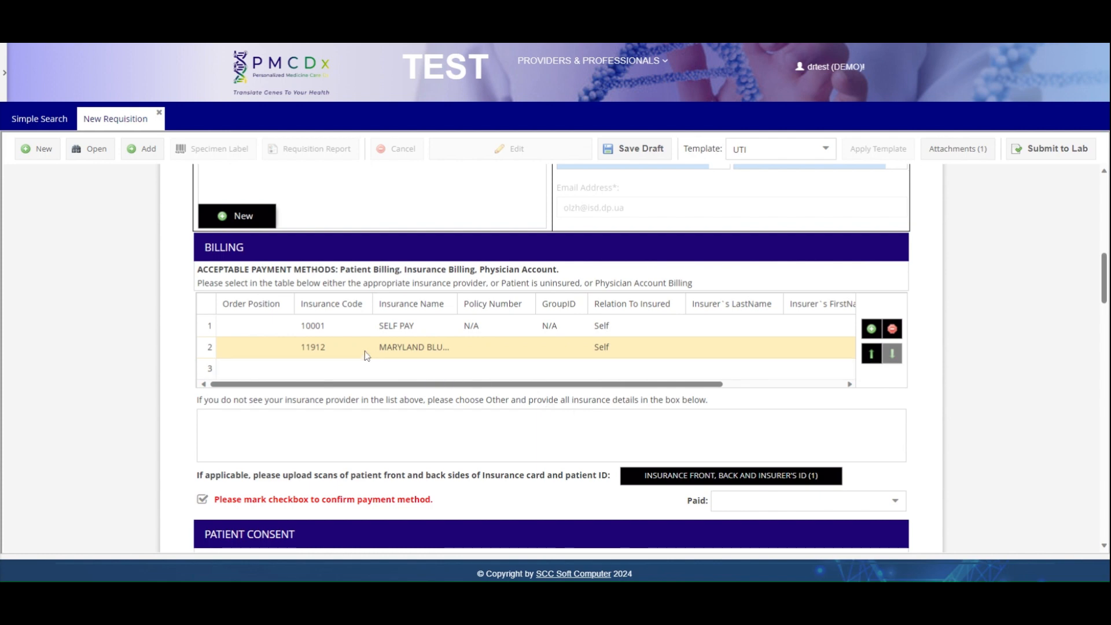
click(278, 327)
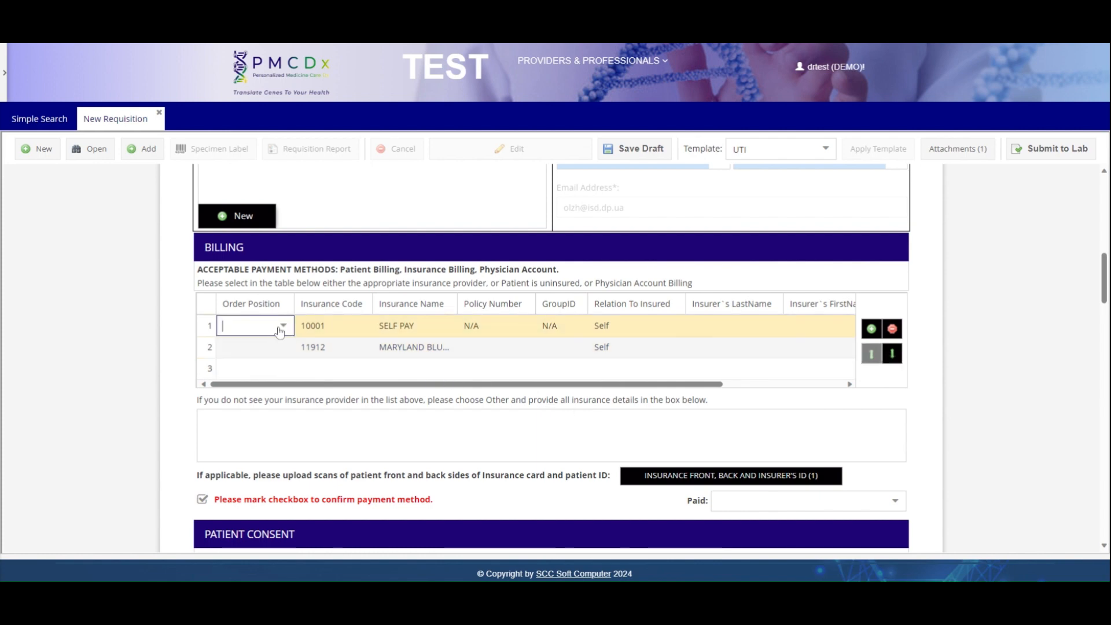
click(287, 349)
click(287, 351)
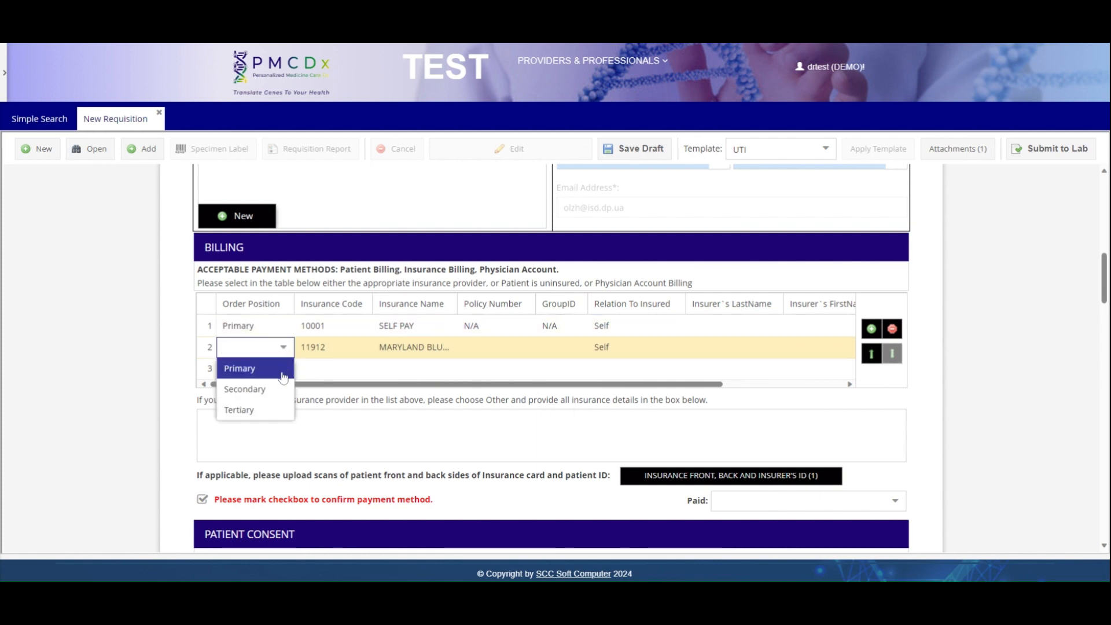
click(282, 392)
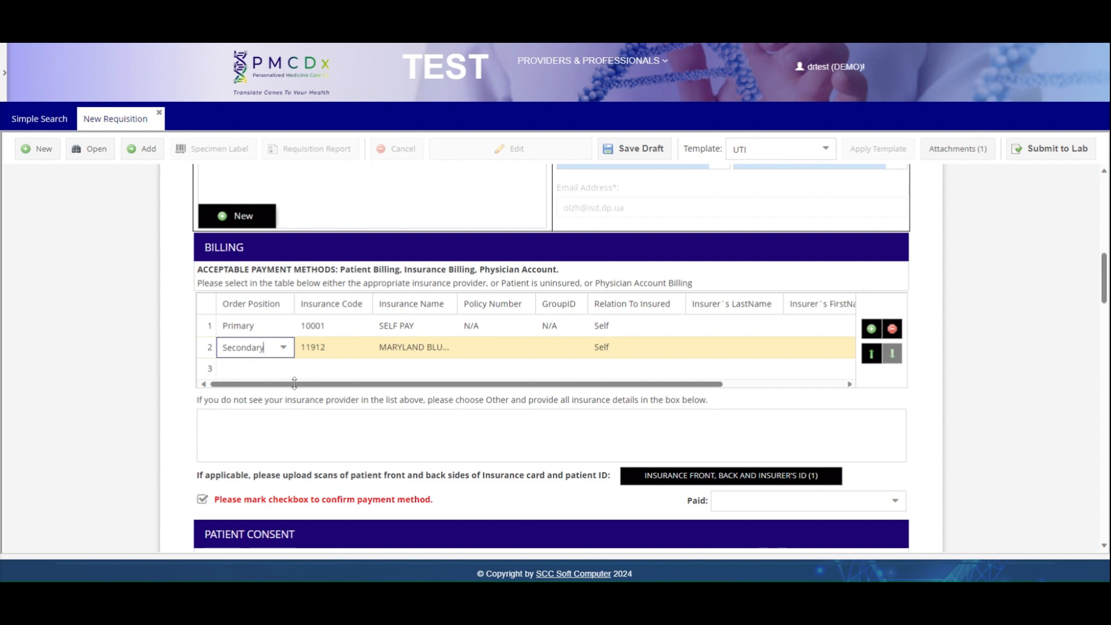
- Enter policy number 123 and group ID TEST for the CareFirst insurance line
click(478, 346)
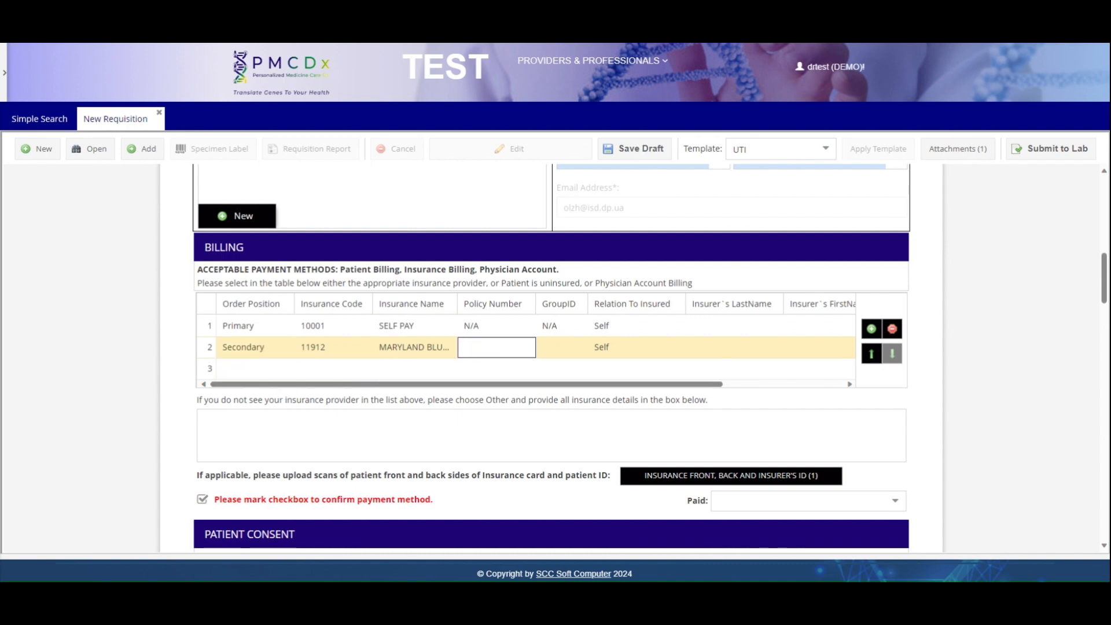
text(123)
key(Tab)
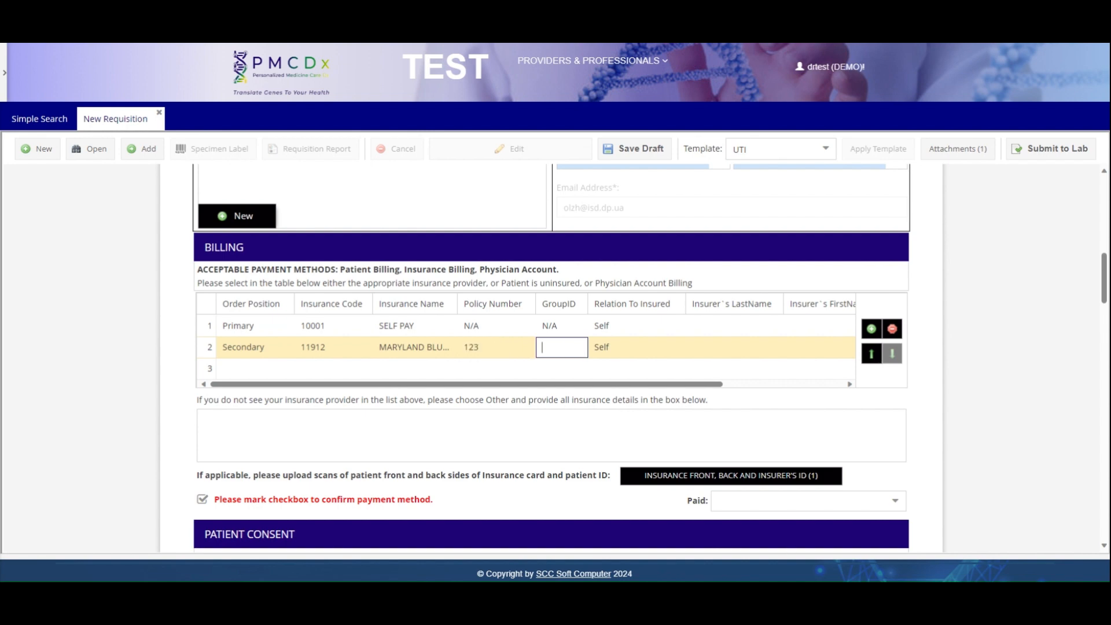
text(TEST)
click(632, 423)
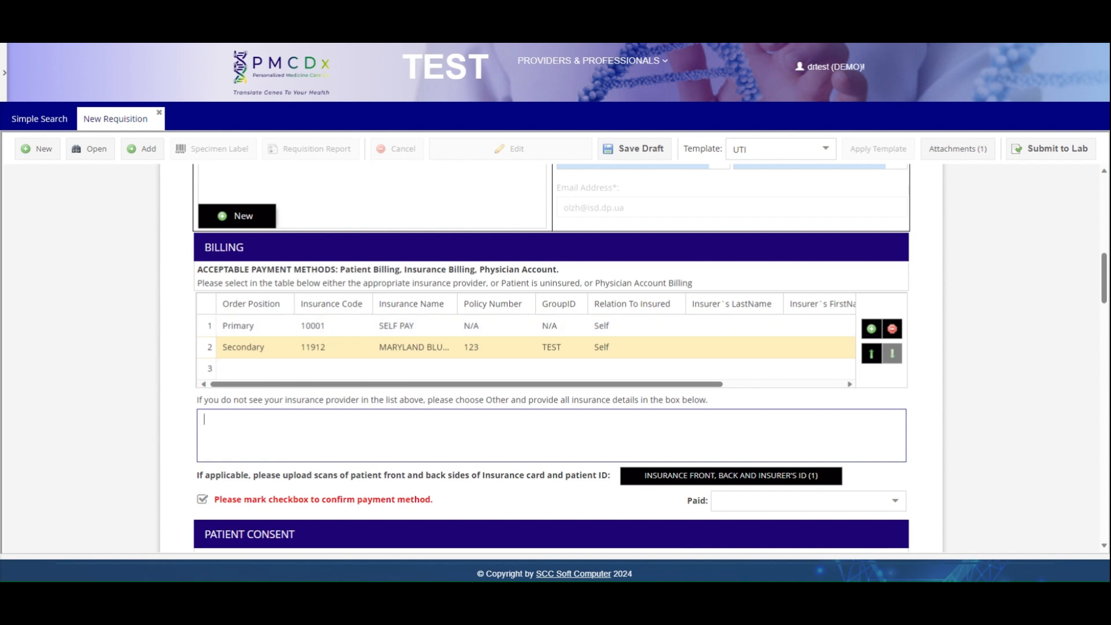
- Set Paid to Yes and bring up the insurance lookup for billing row 2
click(893, 508)
click(787, 479)
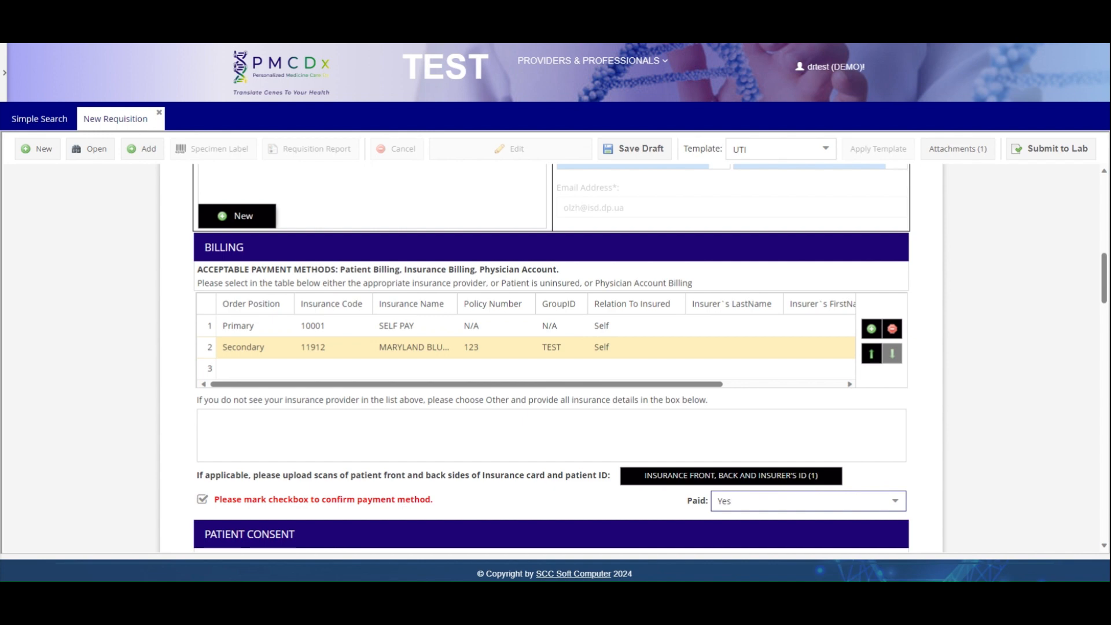
click(313, 347)
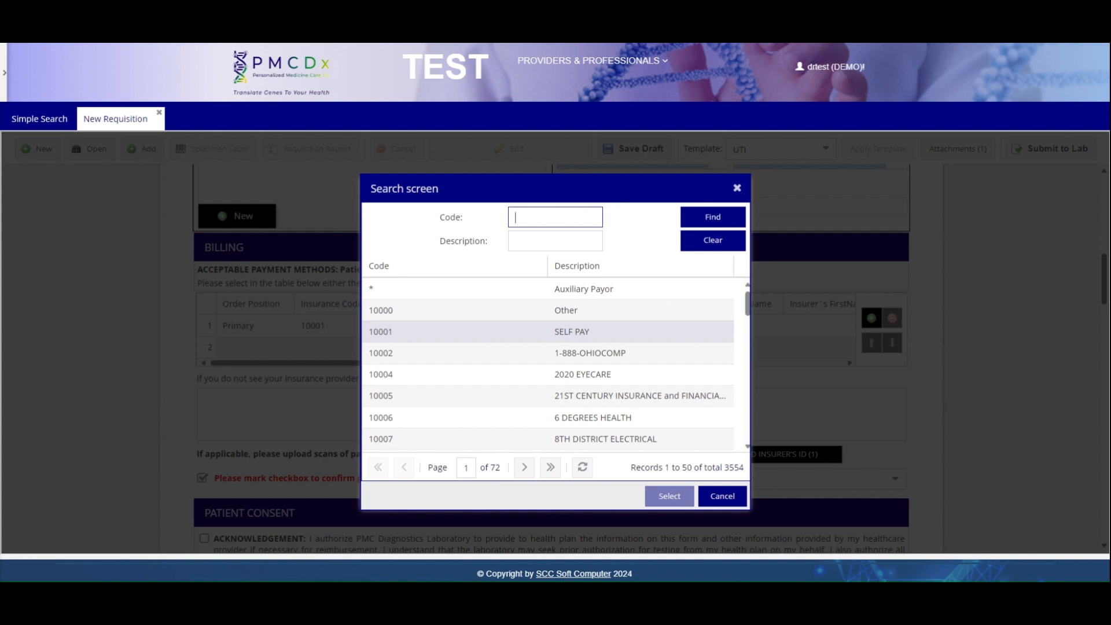
- Pick insurer 10000 Other and enter BCBS TEST as the insurance details
double_click(636, 310)
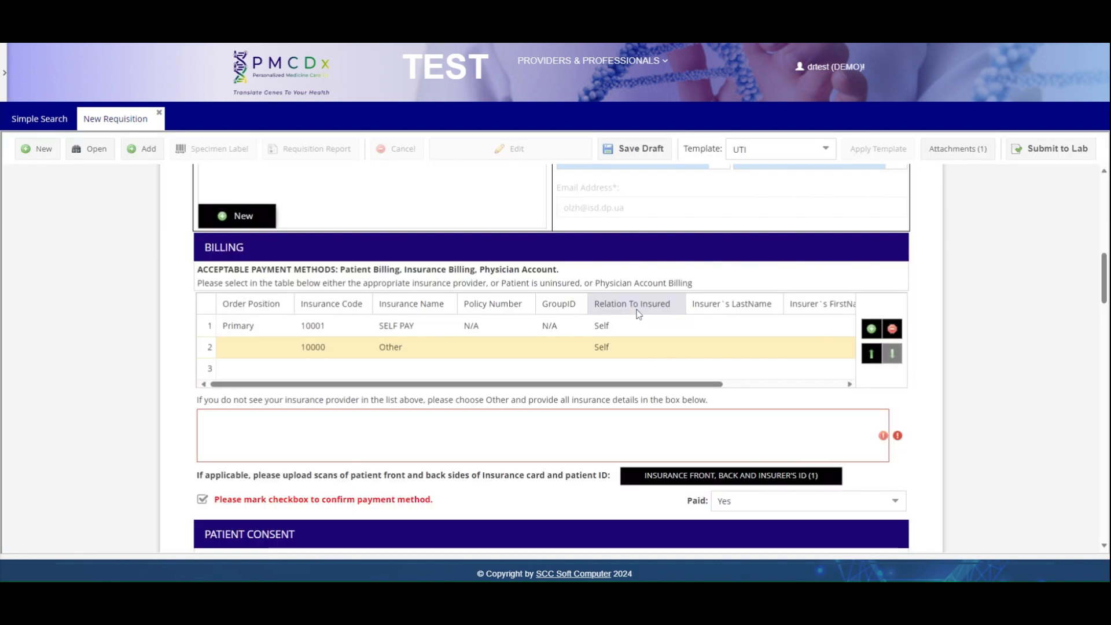
click(198, 429)
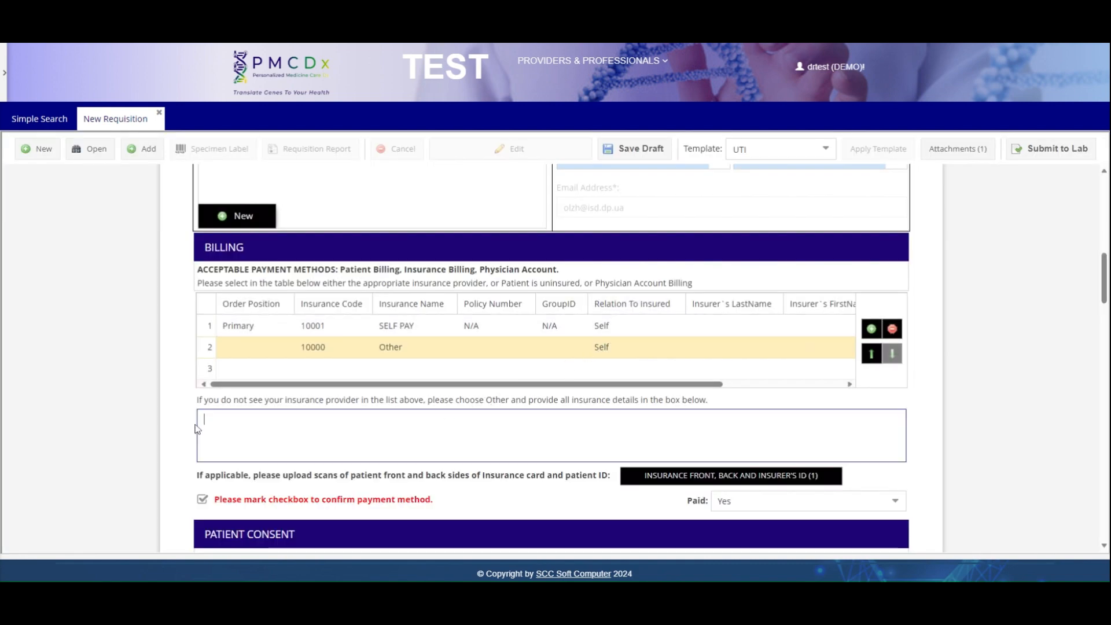
text(BCBE)
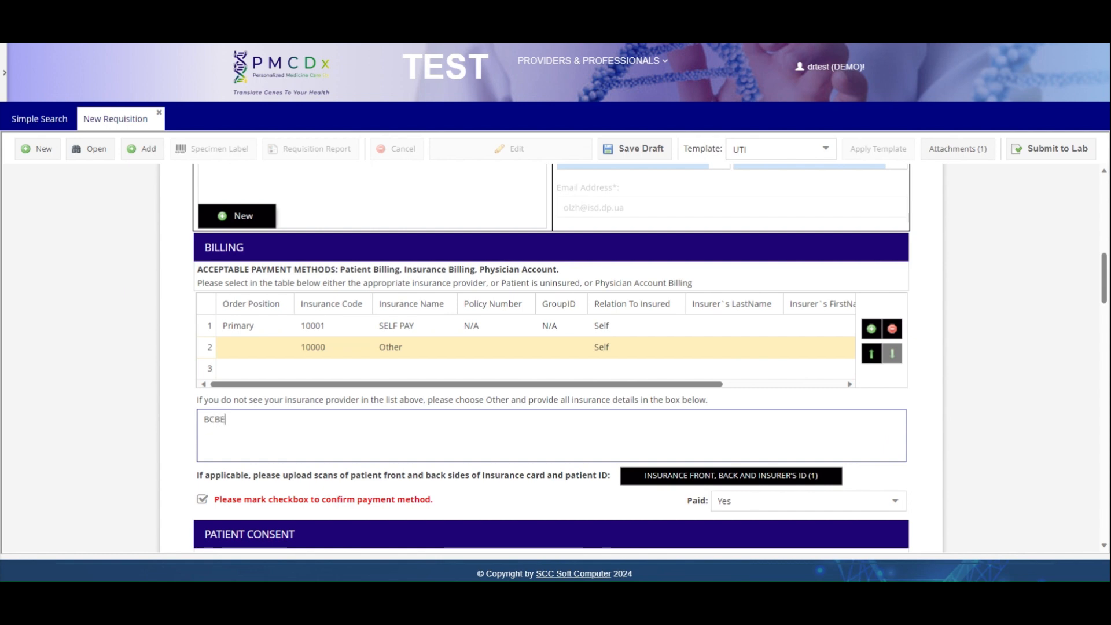
key(BackSpace)
text(S TEST)
- Give the second billing row policy number 123, group ID TEST and Secondary order position
click(473, 348)
text(123)
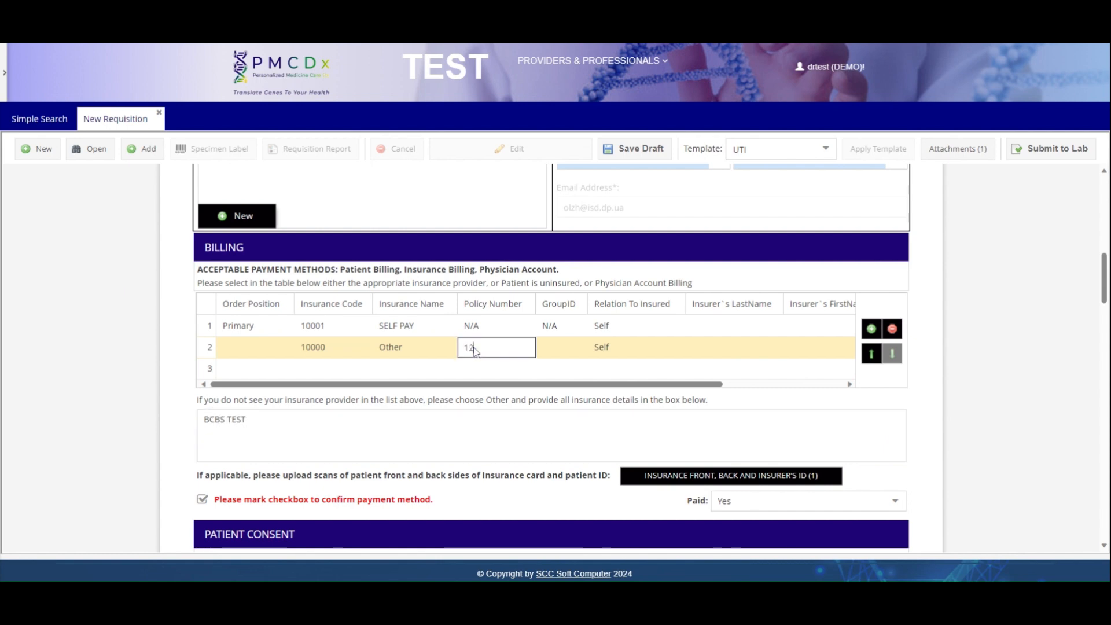
key(Tab)
text(TWES)
key(BackSpace)
key(BackSpace)
key(BackSpace)
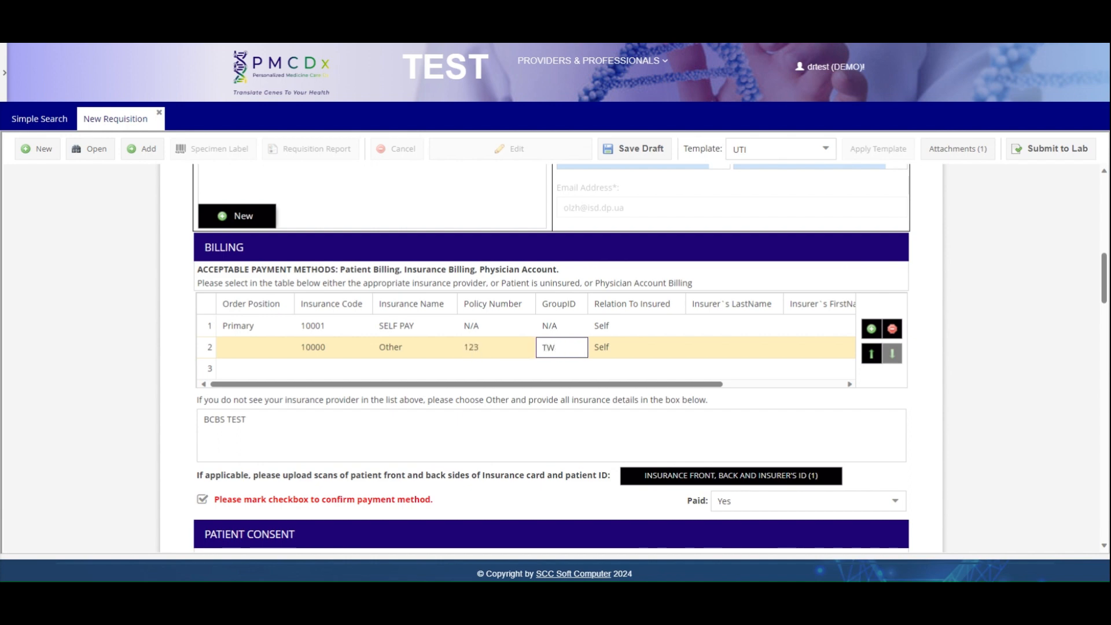
text(EST)
click(267, 347)
click(268, 390)
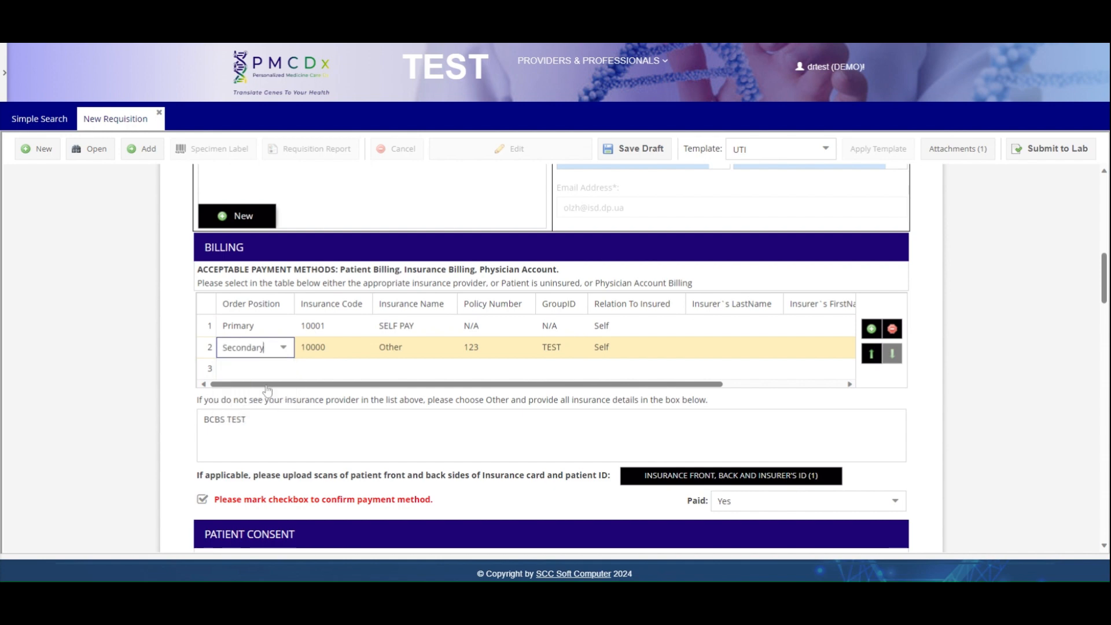
click(891, 431)
scroll(919, 429, down, 2)
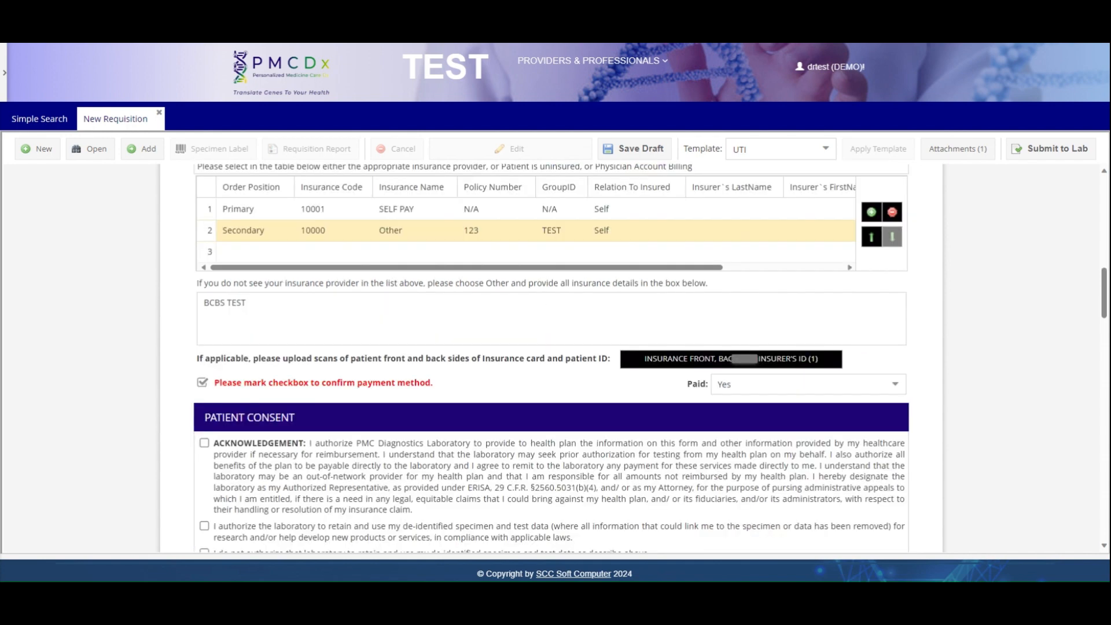
- Upload the DNA STRAND file as an INSURANCE-category attachment and close the Files window
click(700, 368)
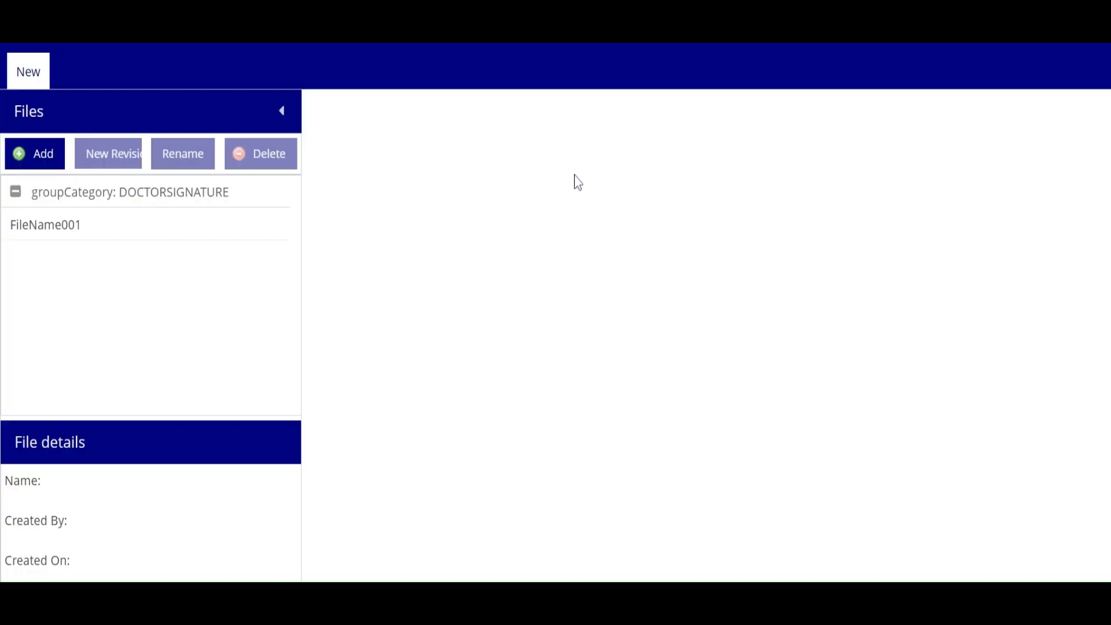
click(43, 159)
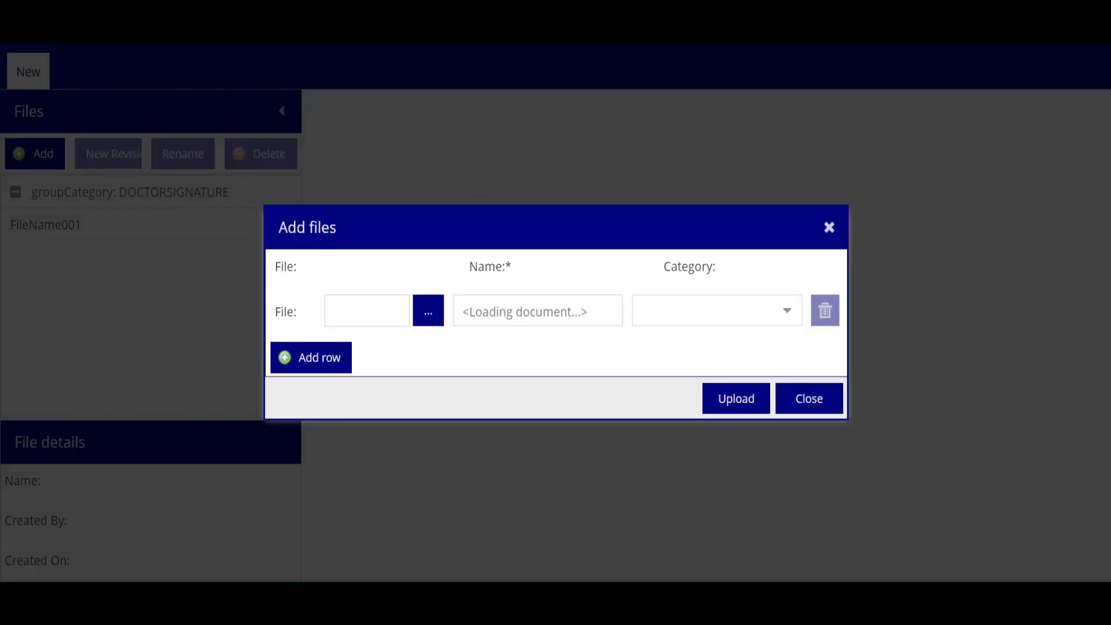
click(431, 315)
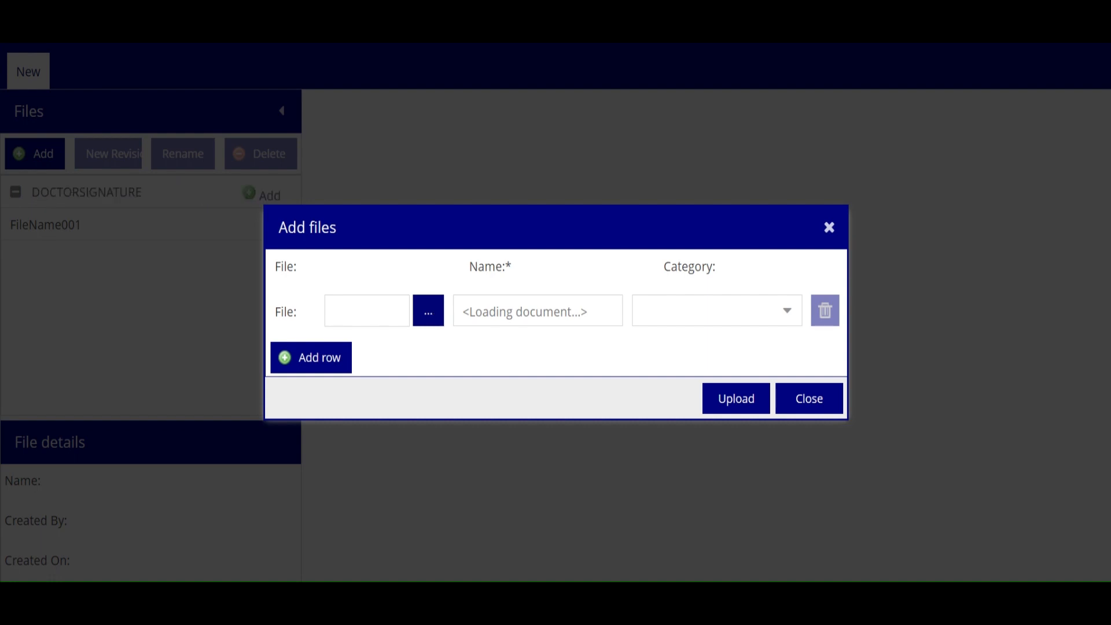
click(792, 324)
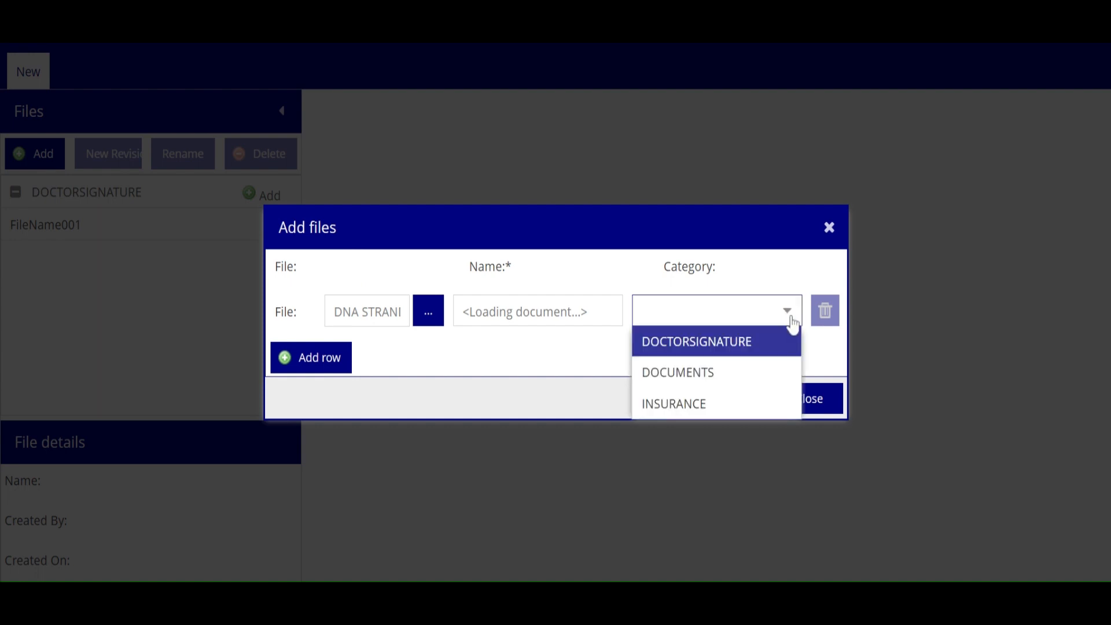
click(768, 411)
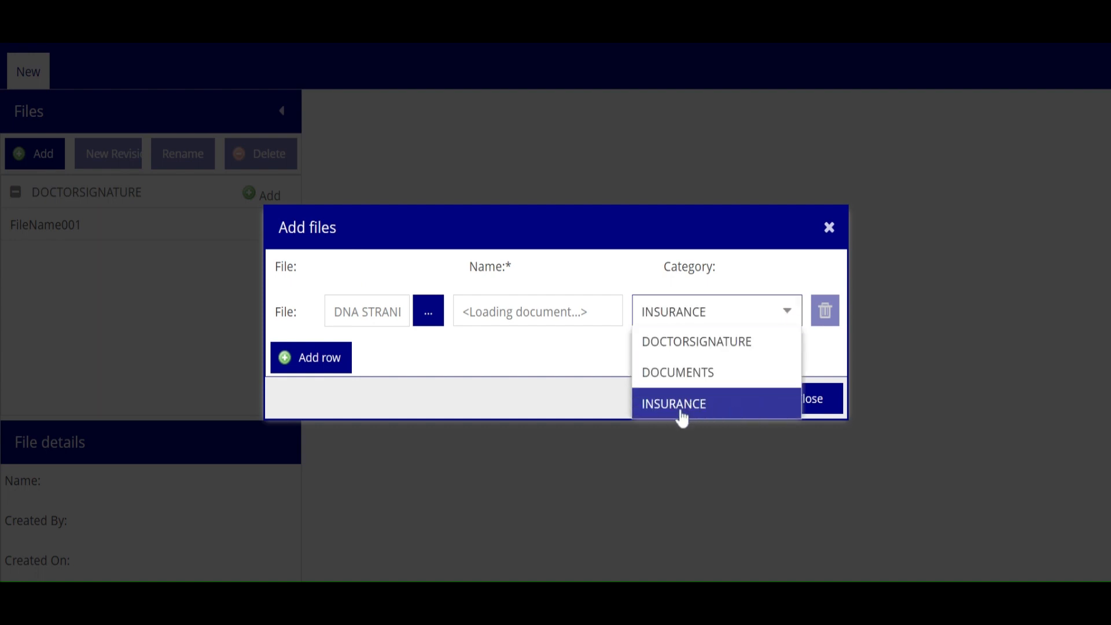
click(691, 414)
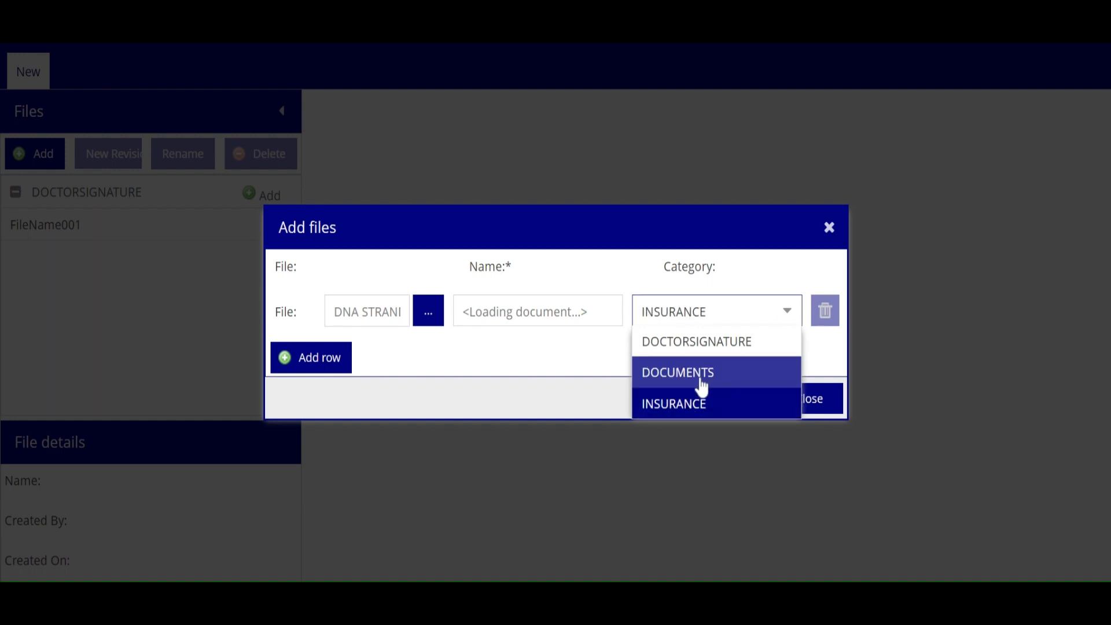
click(689, 416)
click(715, 404)
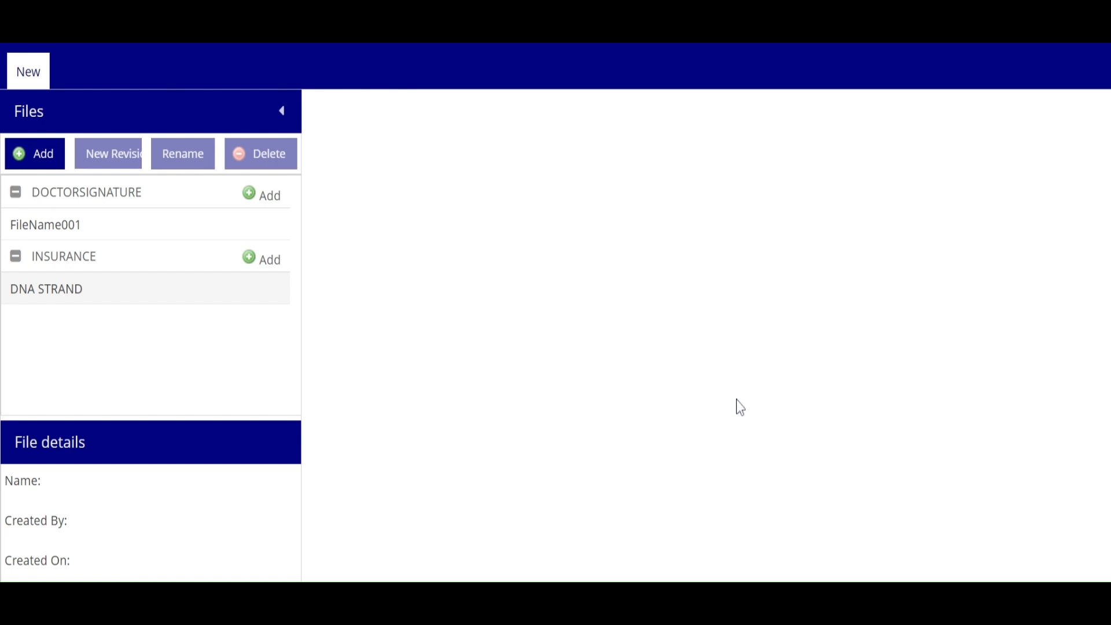
click(1061, 57)
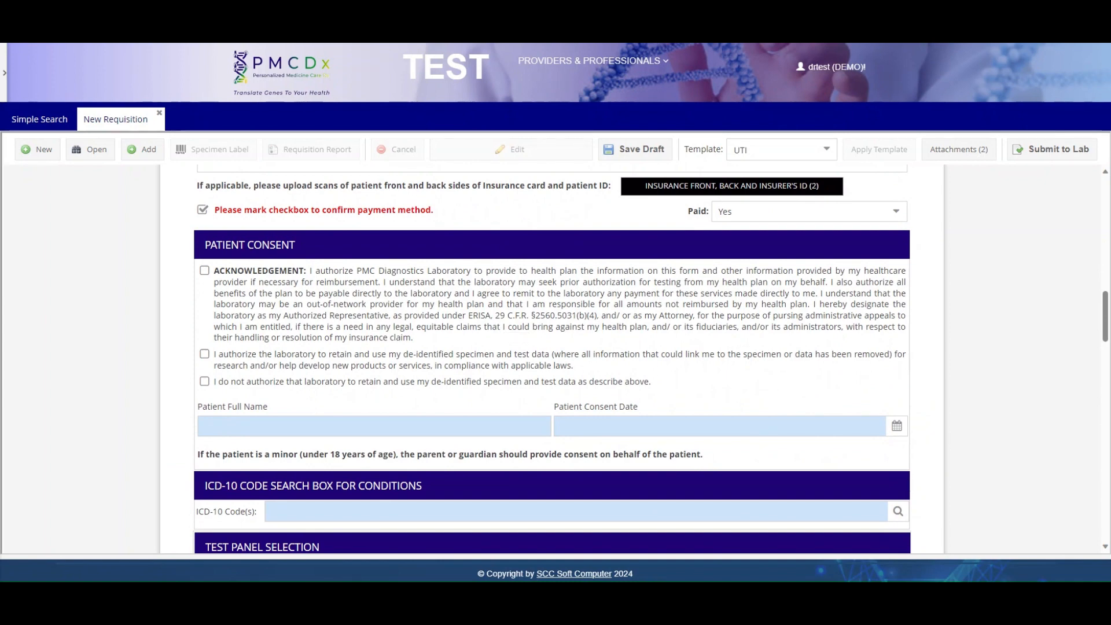
- Tick the acknowledgement and de-identified specimen consents and enter the patient's full name
click(209, 272)
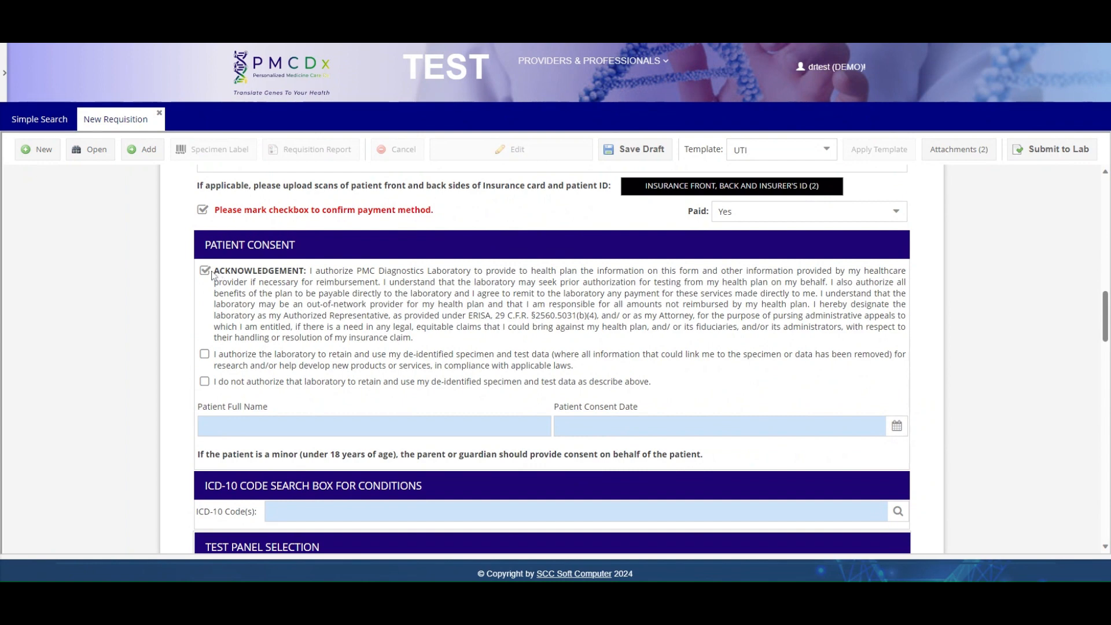
click(206, 356)
click(327, 431)
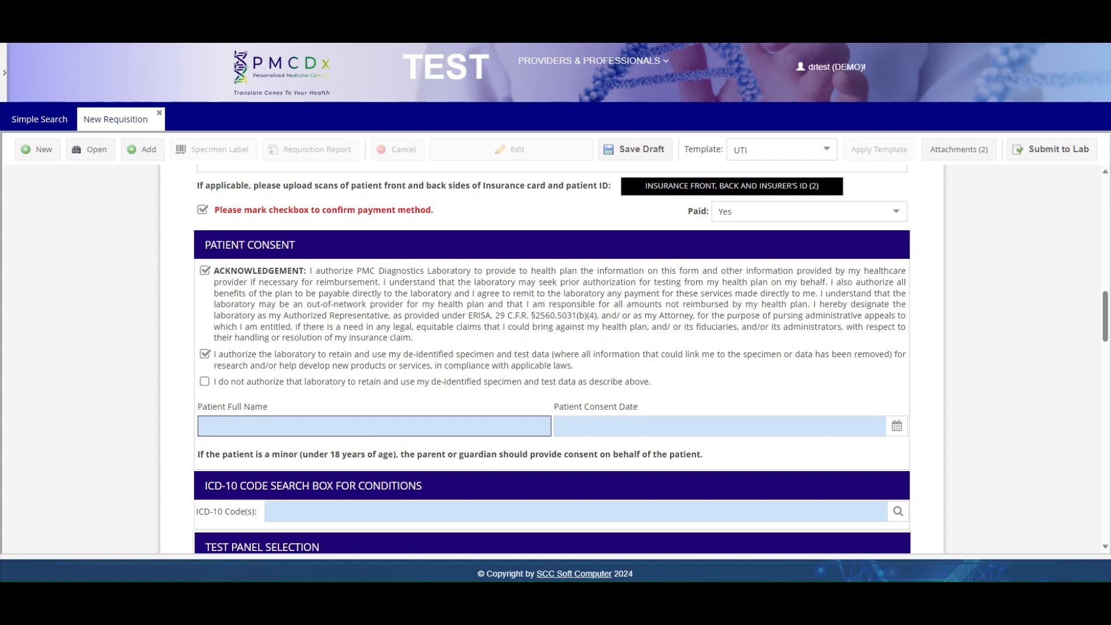
text(TEST PATIENT)
- Set the Patient Consent Date to 02/07/2024
click(561, 426)
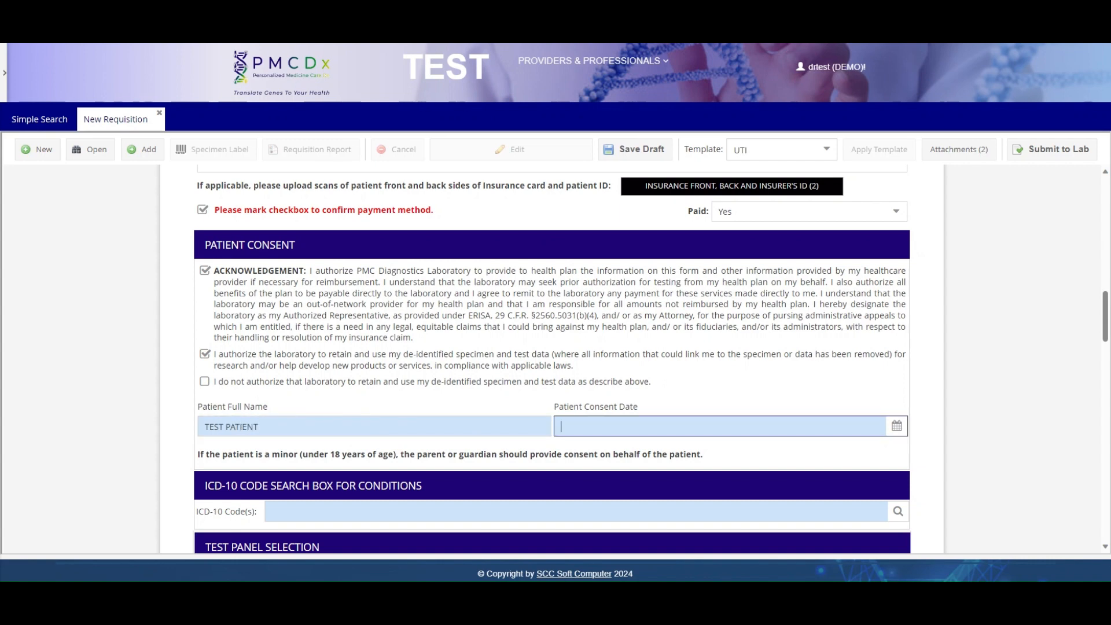
click(896, 426)
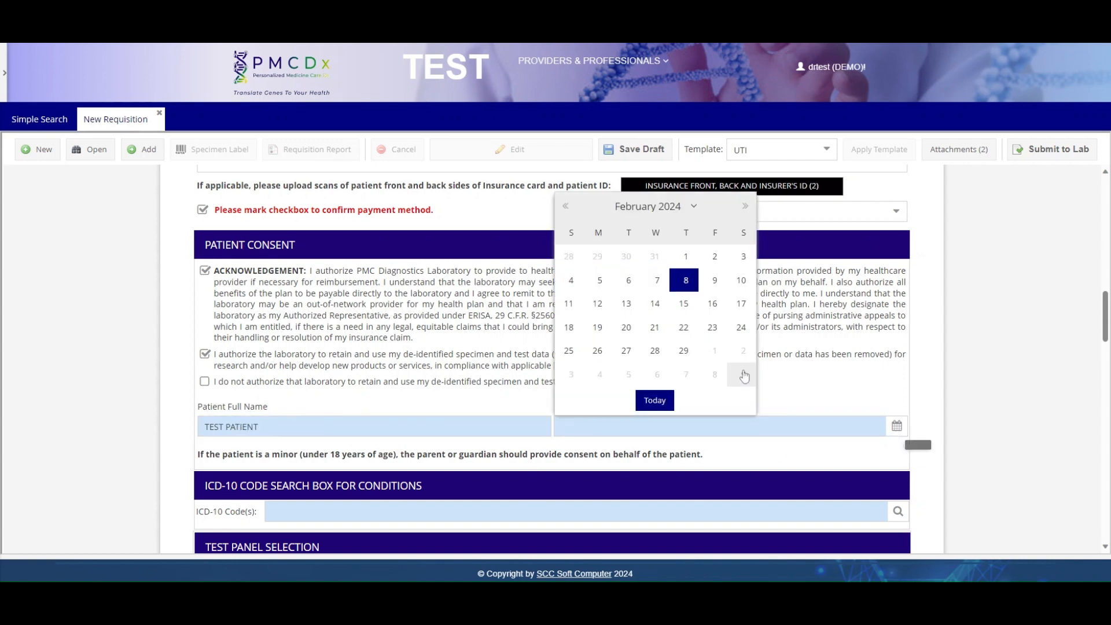
click(657, 281)
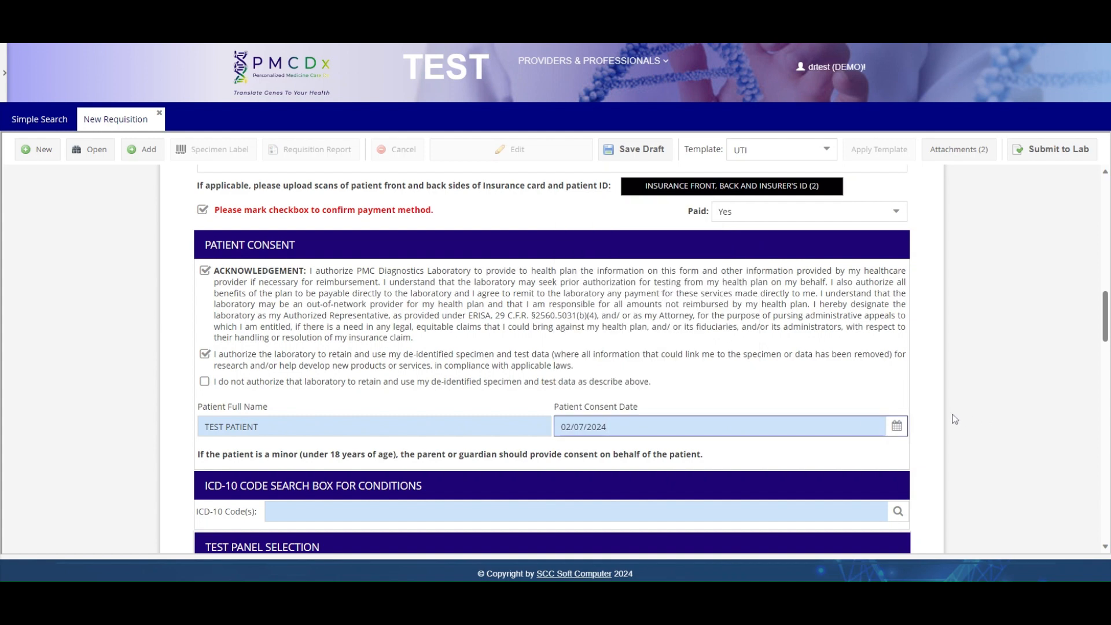
scroll(956, 419, down, 4)
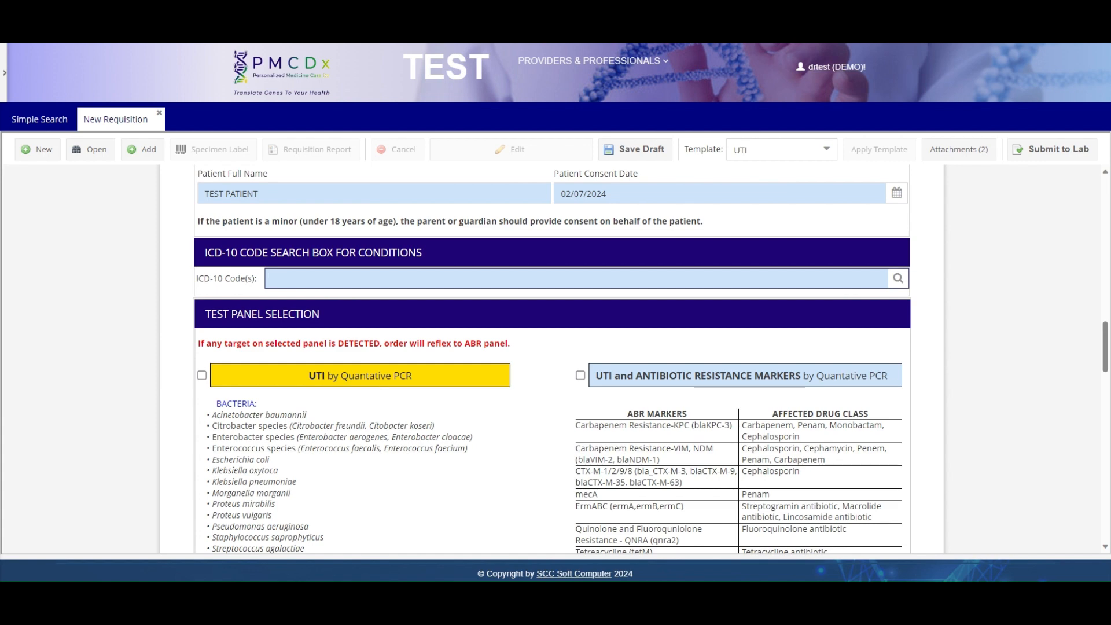
- Select ICD-10 codes A00.0 and A00.1 in the code search and confirm with Ok
click(899, 280)
click(898, 279)
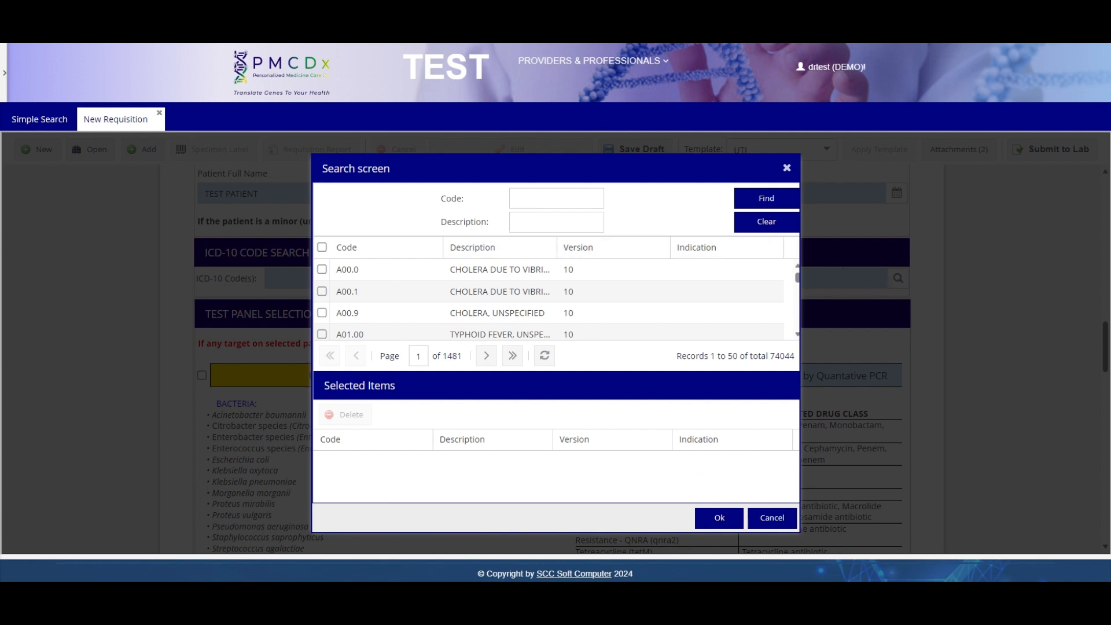
click(497, 275)
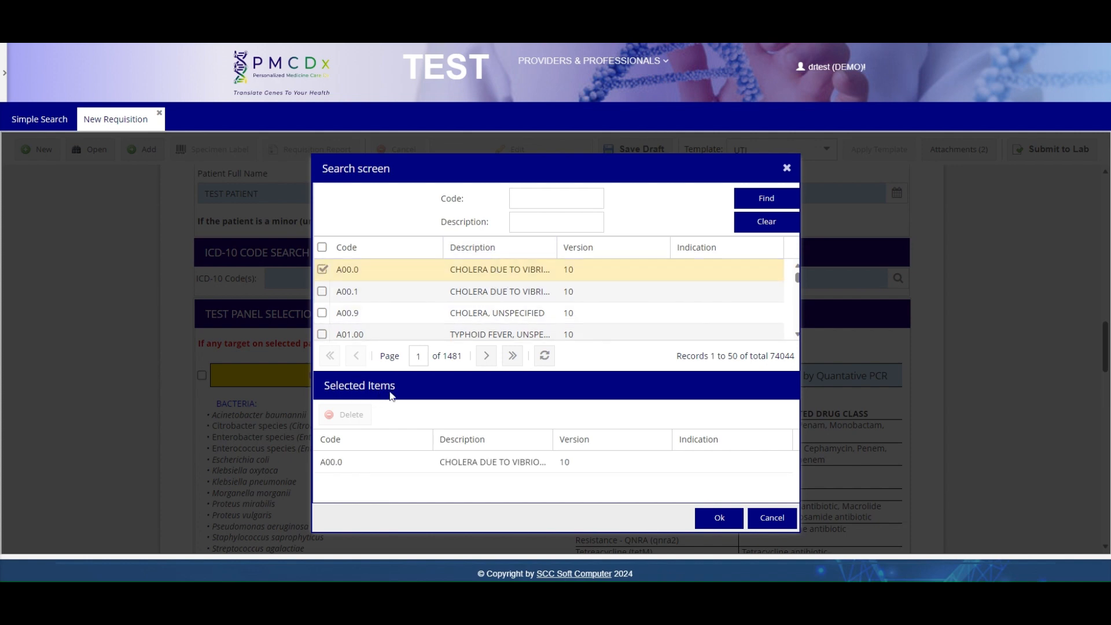
click(383, 291)
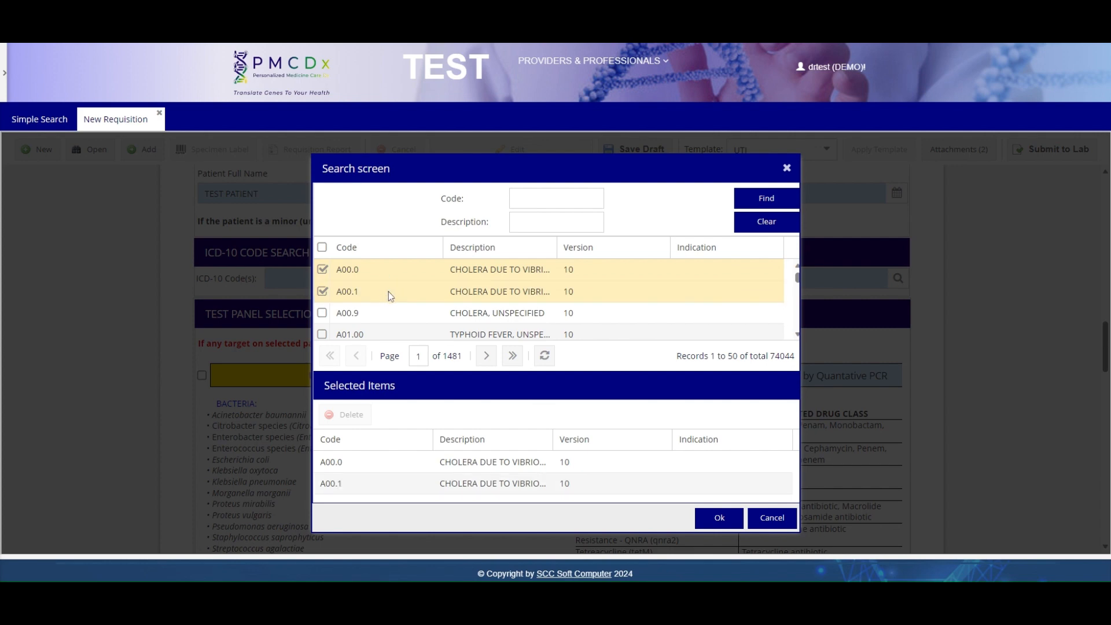
click(712, 523)
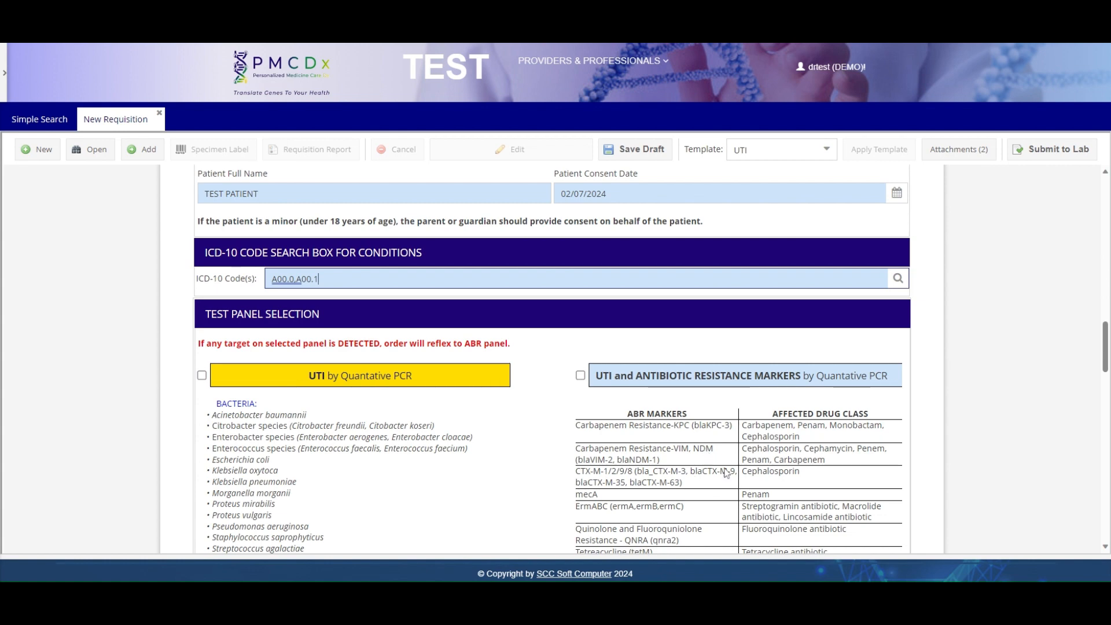
scroll(726, 473, down, 2)
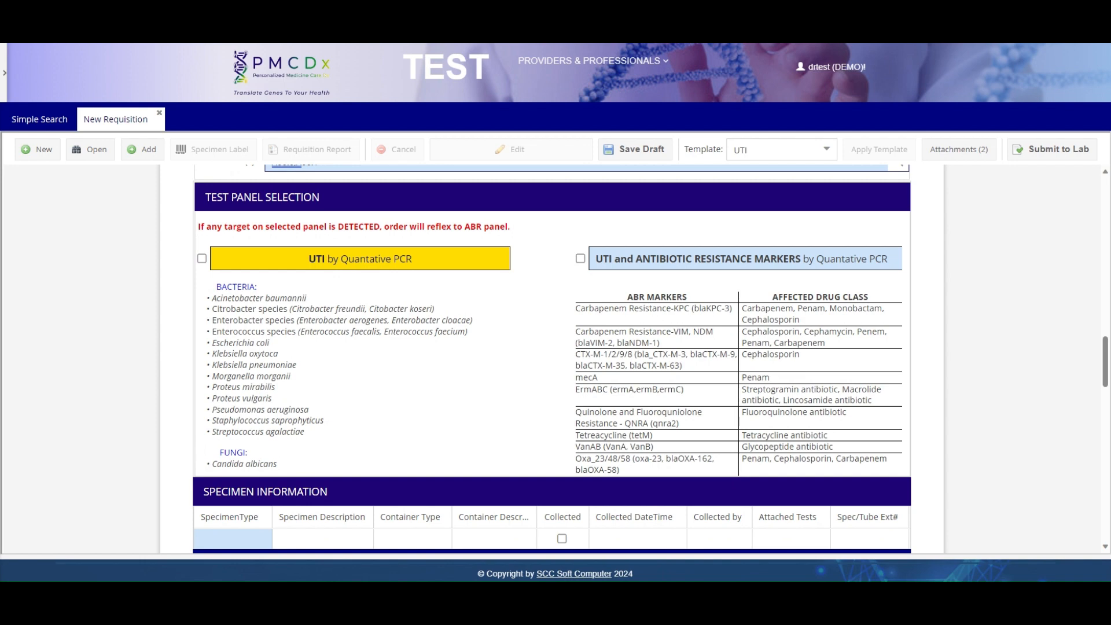
click(201, 259)
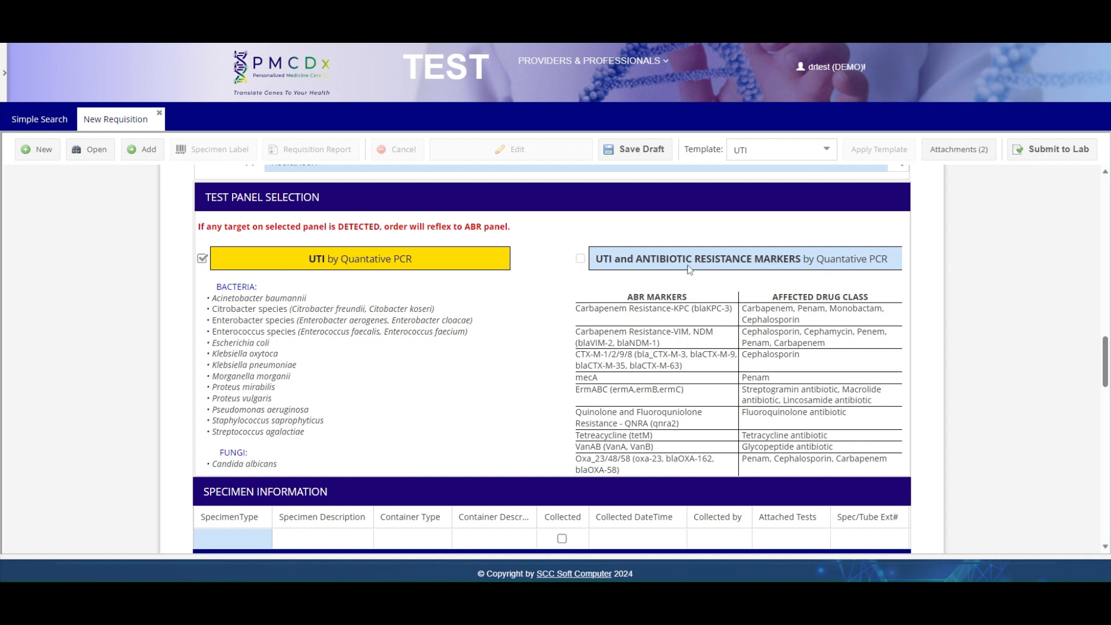
click(202, 258)
scroll(551, 286, down, 4)
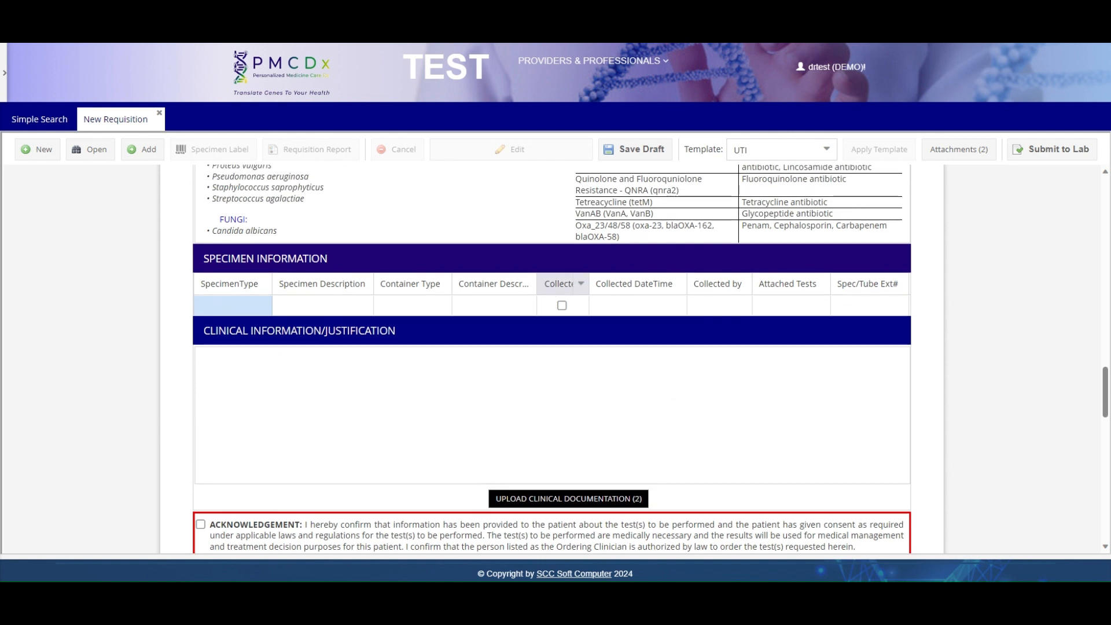
- Set the specimen type to URINE with a URINEKIT container
click(220, 306)
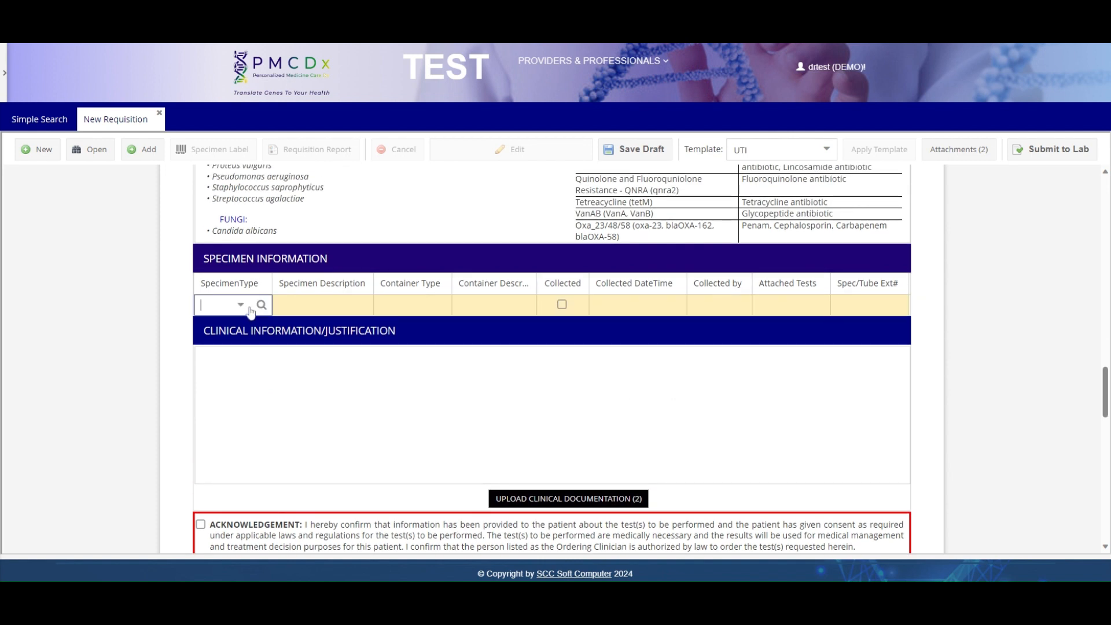
click(241, 305)
click(240, 347)
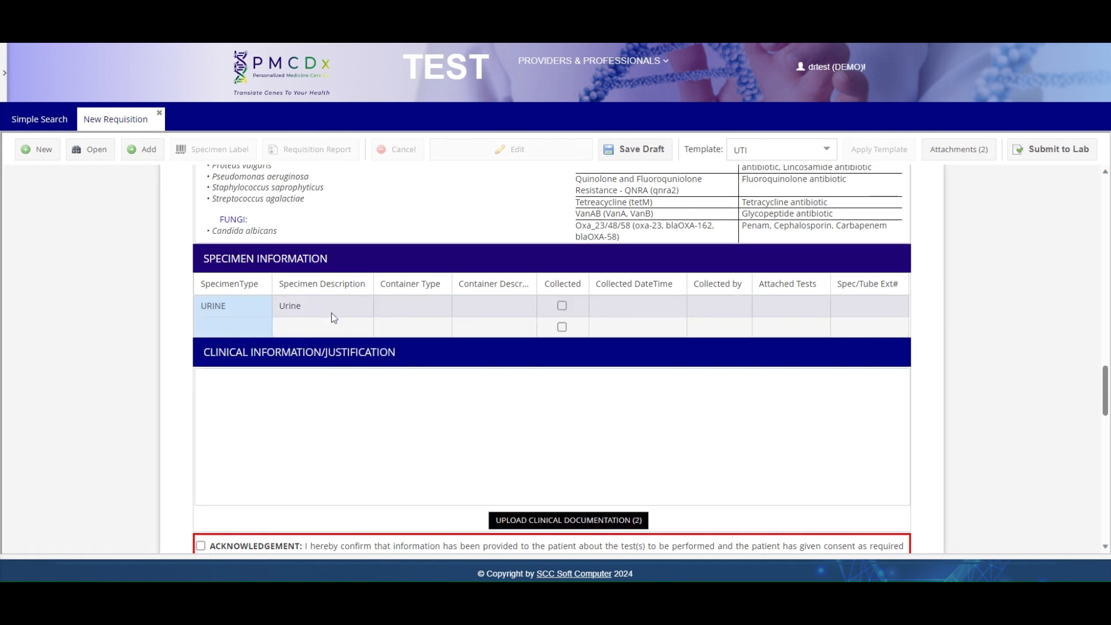
click(426, 312)
click(420, 305)
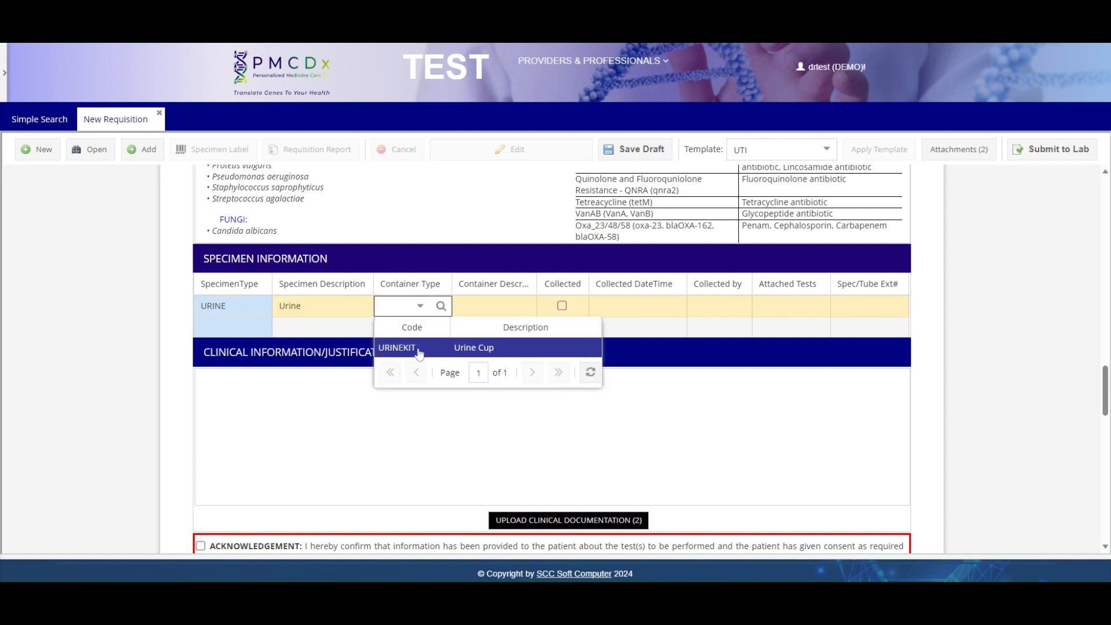
click(419, 348)
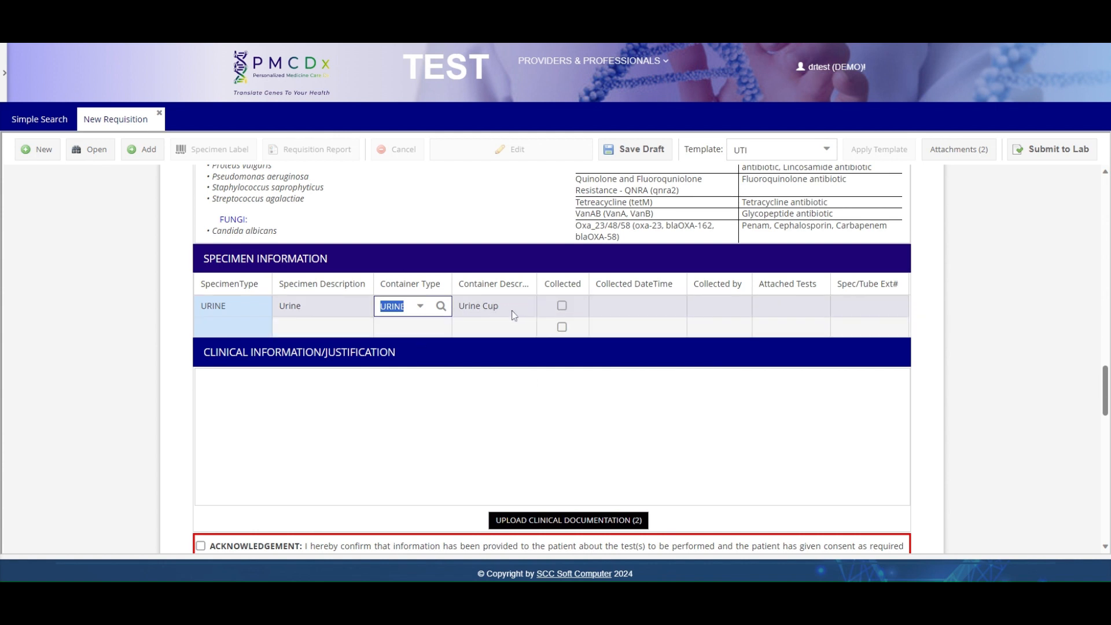
click(564, 308)
- Mark the urine specimen as collected on 2/8/24 at 12:00 PM
click(562, 307)
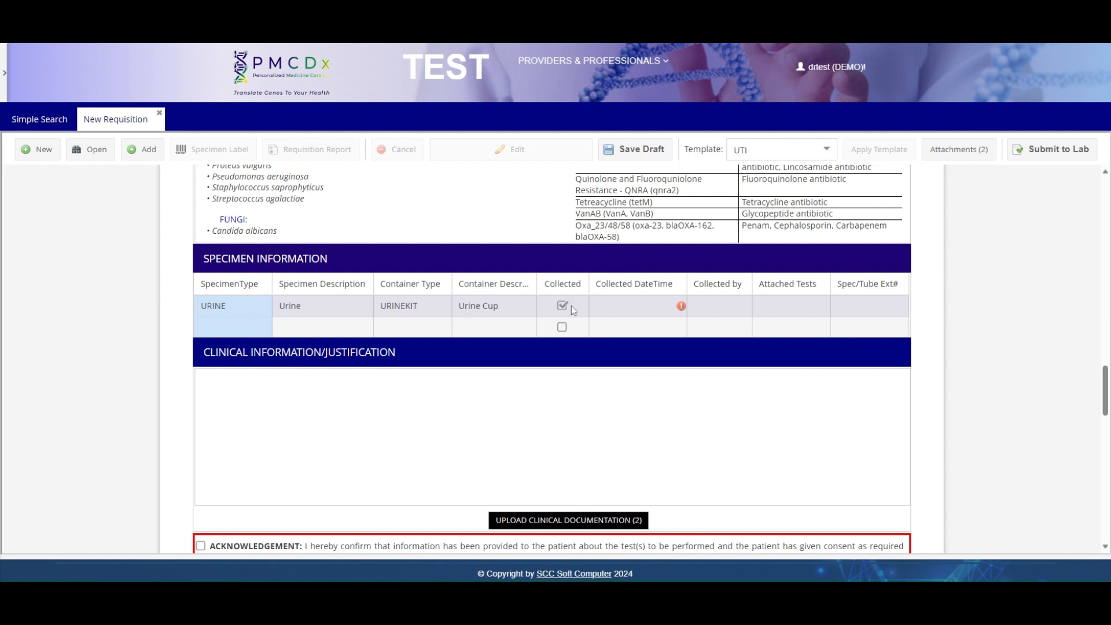
click(680, 309)
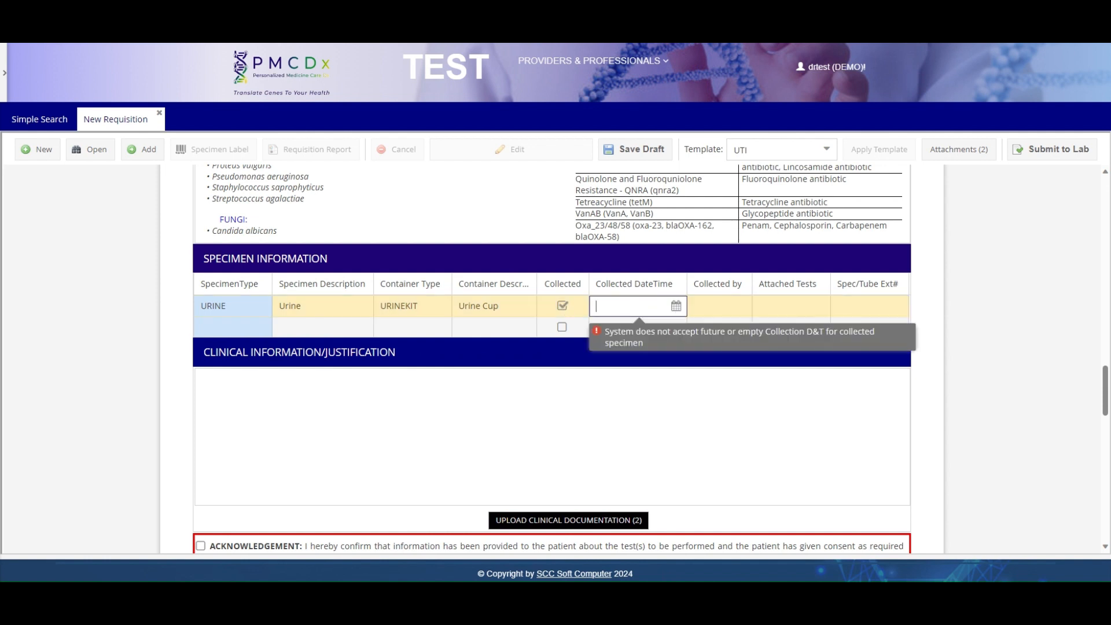
click(676, 306)
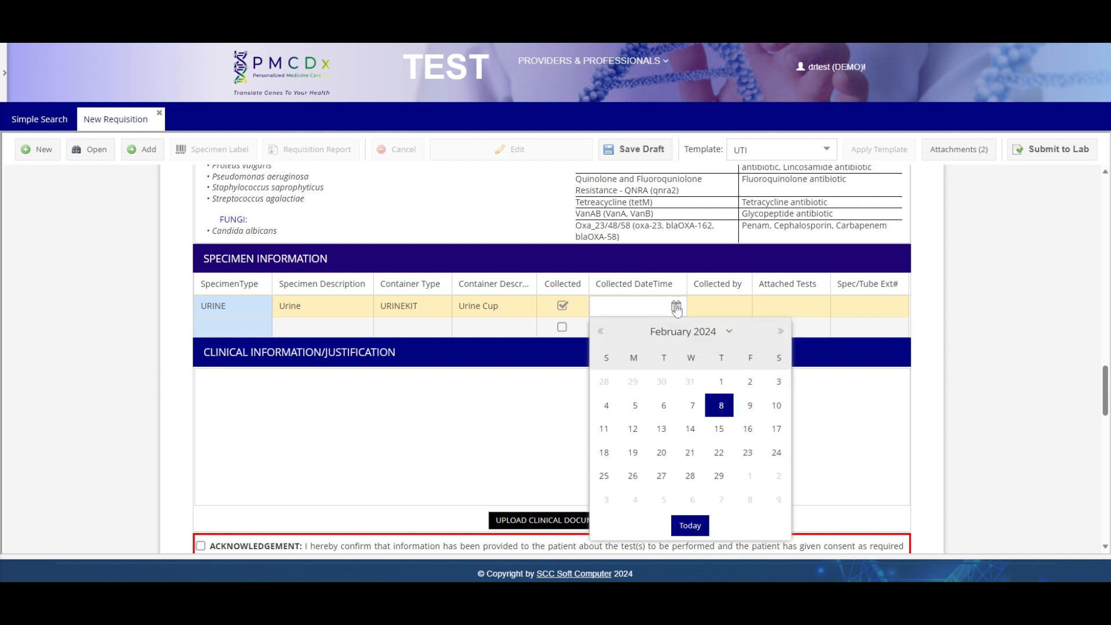
click(721, 406)
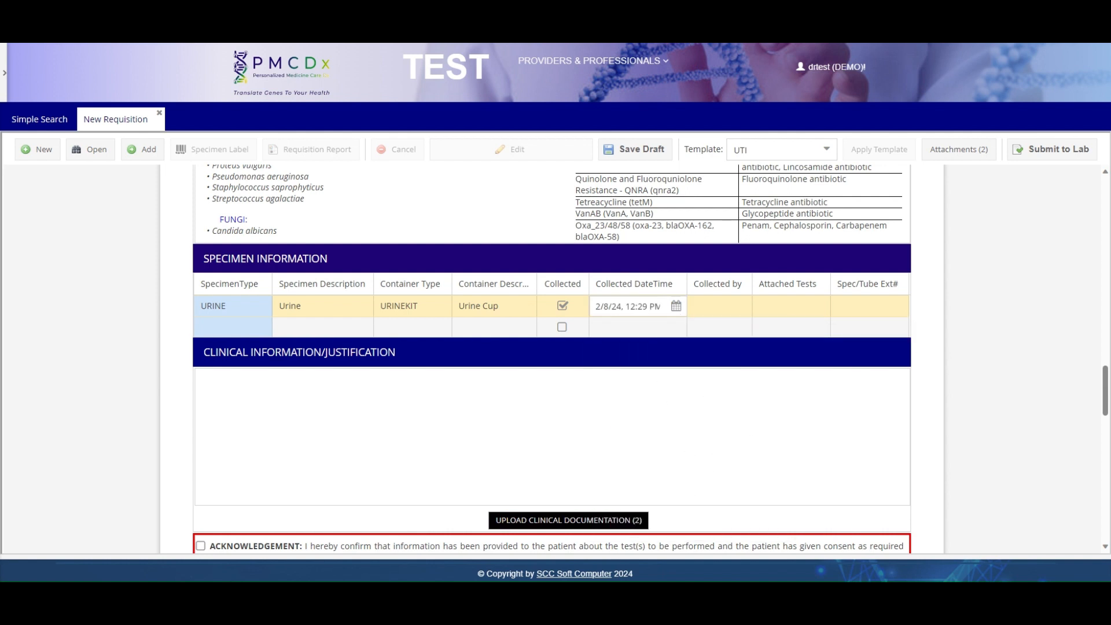
click(636, 306)
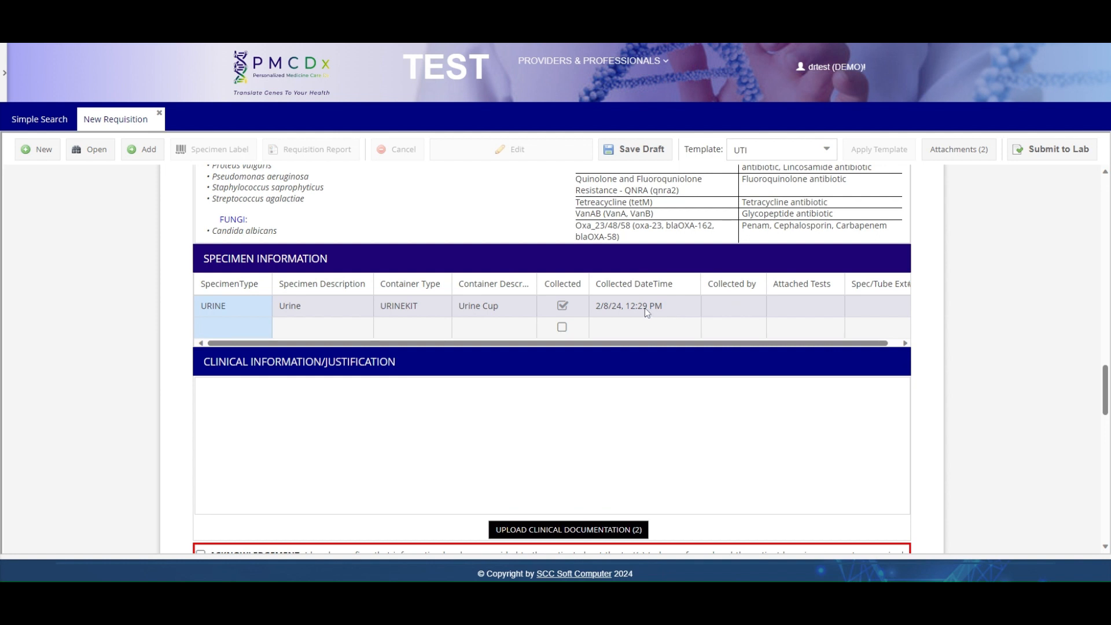
key(Left)
key(Left)
key(Left)
key(BackSpace)
key(BackSpace)
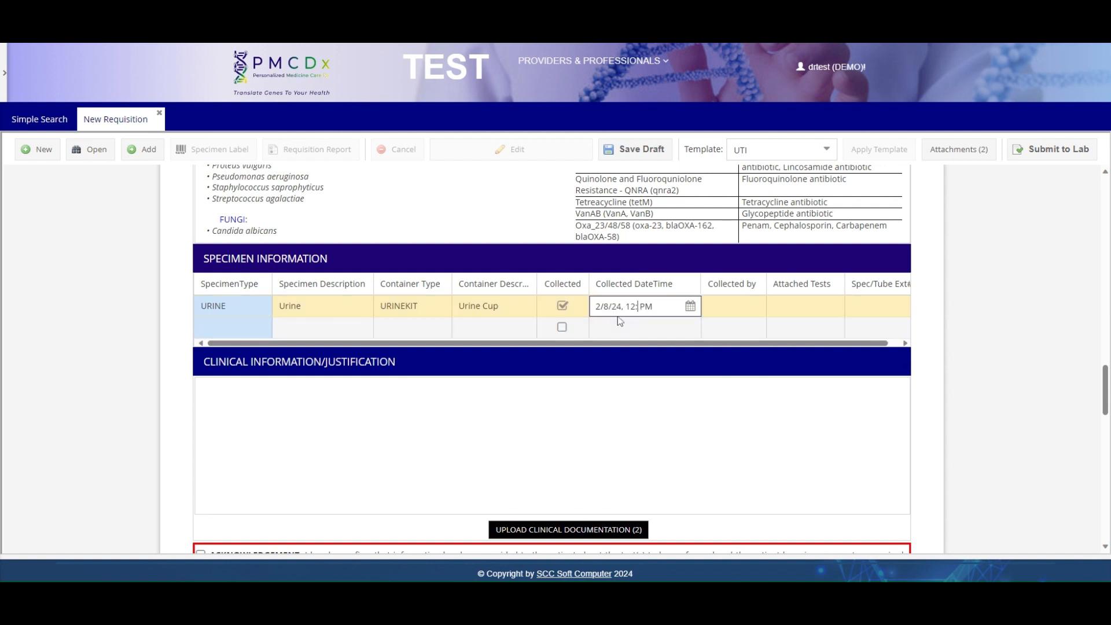
text(00)
click(733, 306)
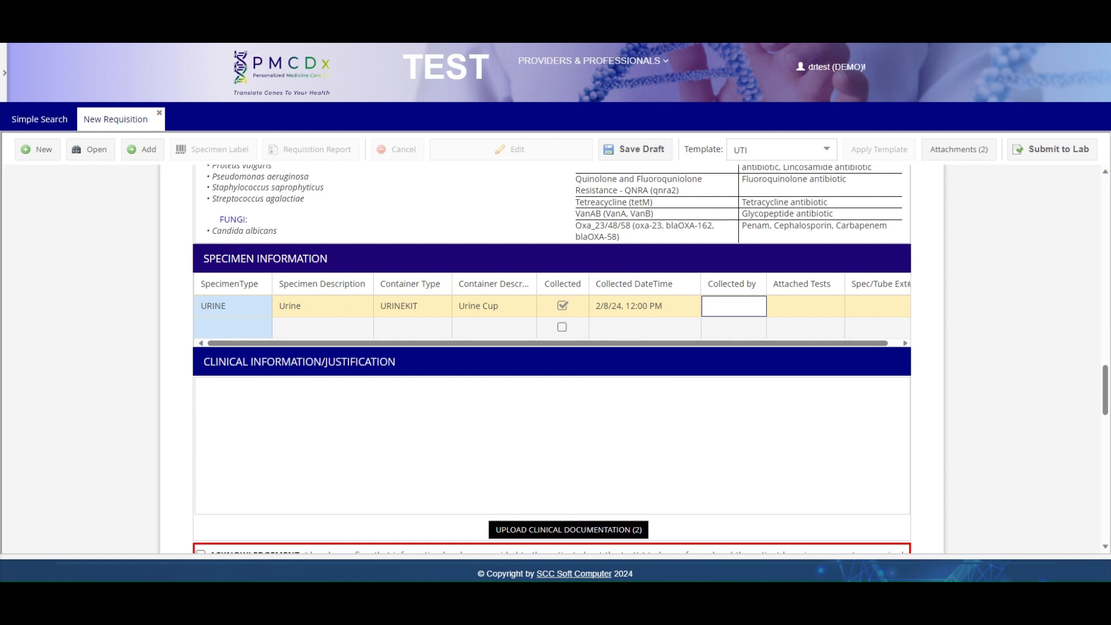
- Enter SELF as the collector and attach the UTI_ABR test to the specimen
text(SELF)
key(Tab)
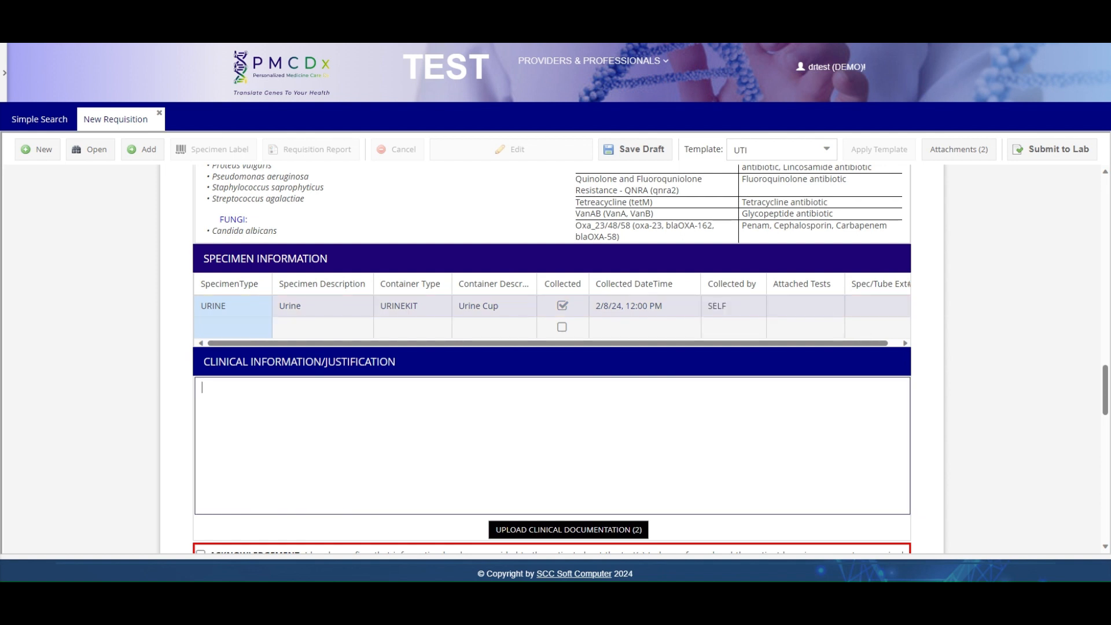
click(832, 306)
click(834, 306)
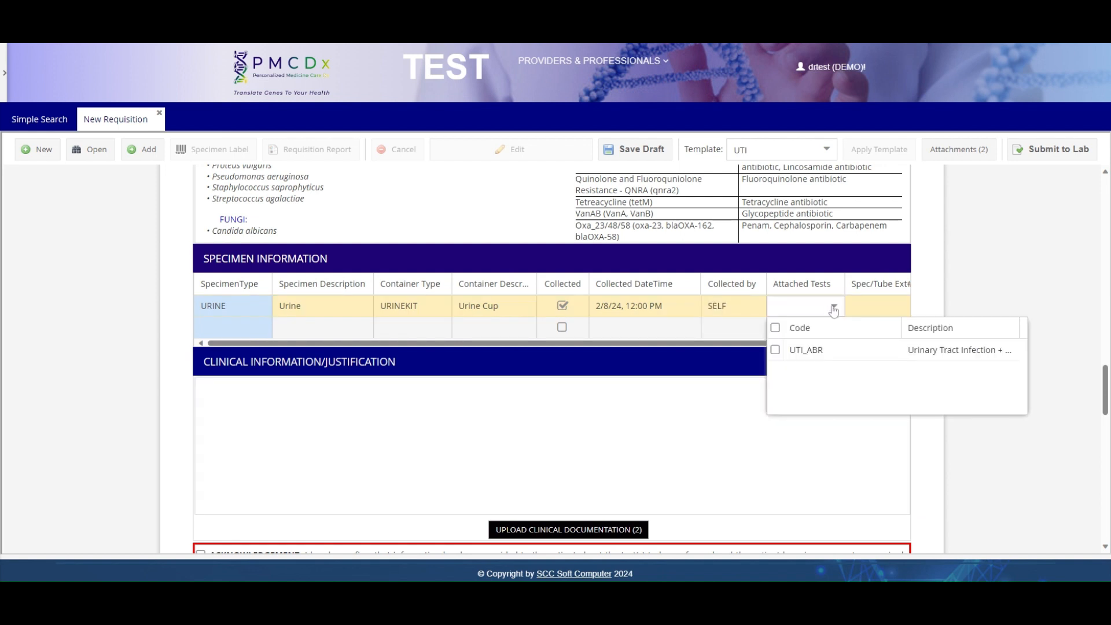
click(776, 350)
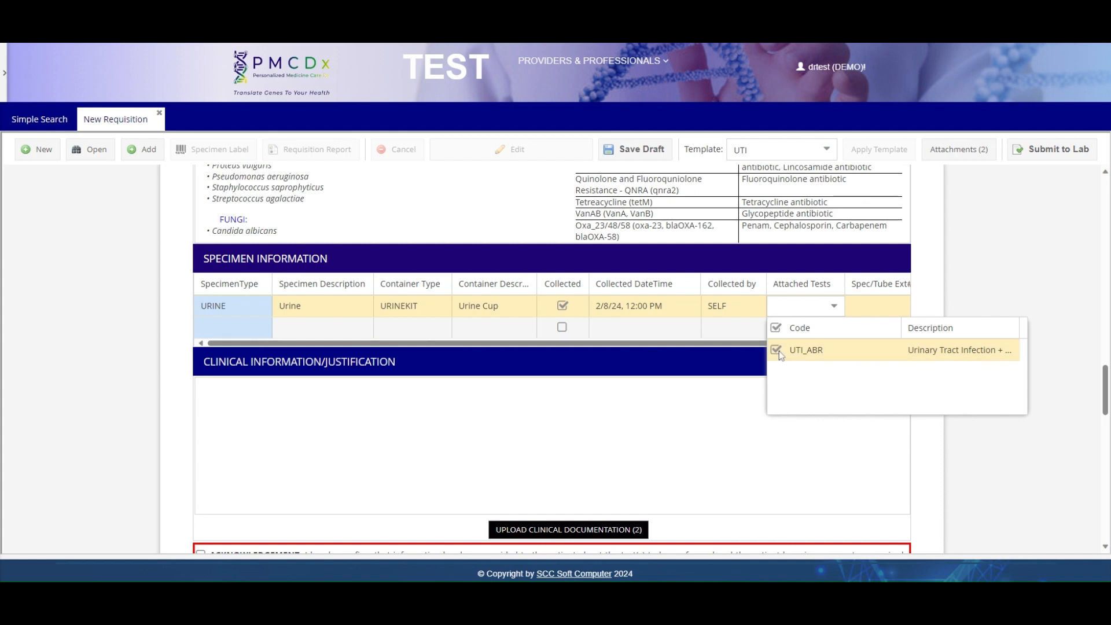
click(843, 312)
- Enter TEST NOTES in Clinical Information, then bring up Upload Clinical Documentation
scroll(844, 313, down, 2)
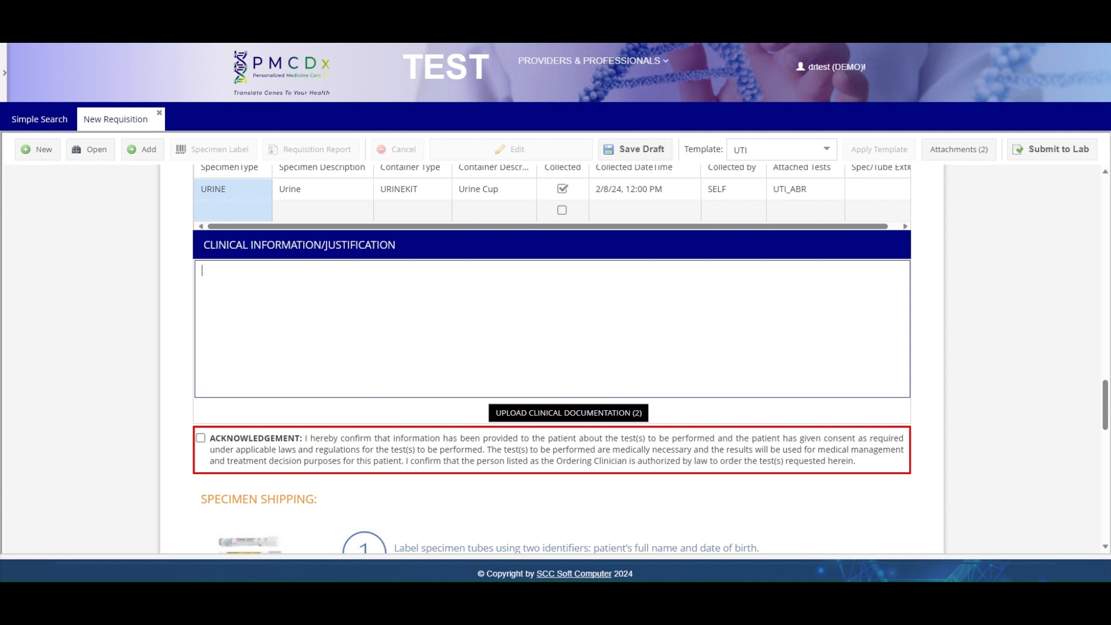
text(TEST NOTES)
click(599, 419)
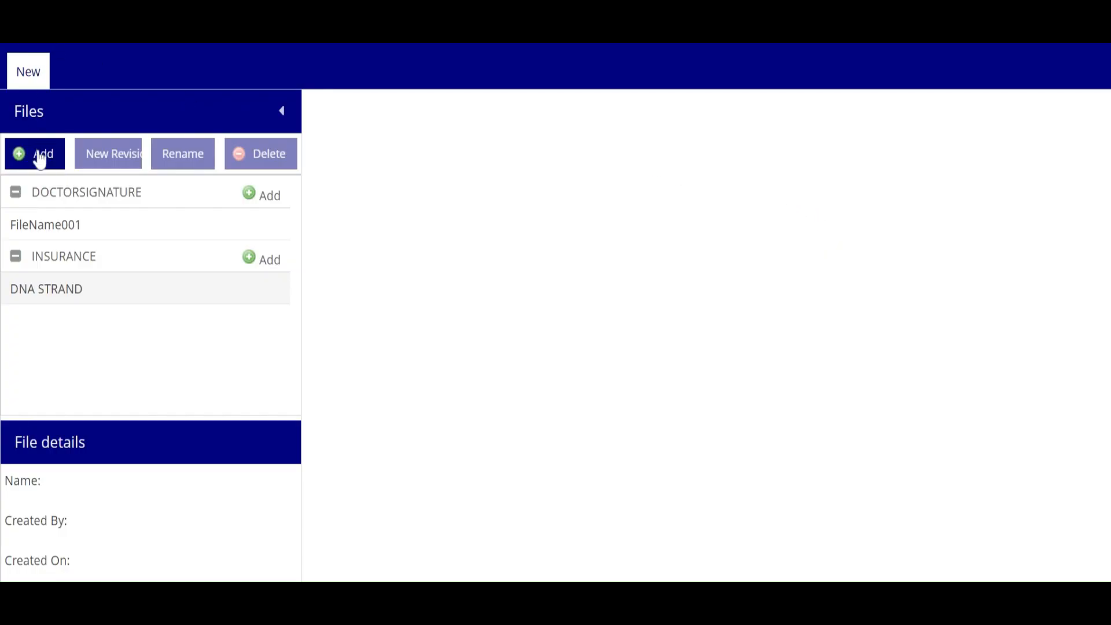
- Add butterfly.jpg as a new file in the DOCUMENTS category and upload it
click(40, 160)
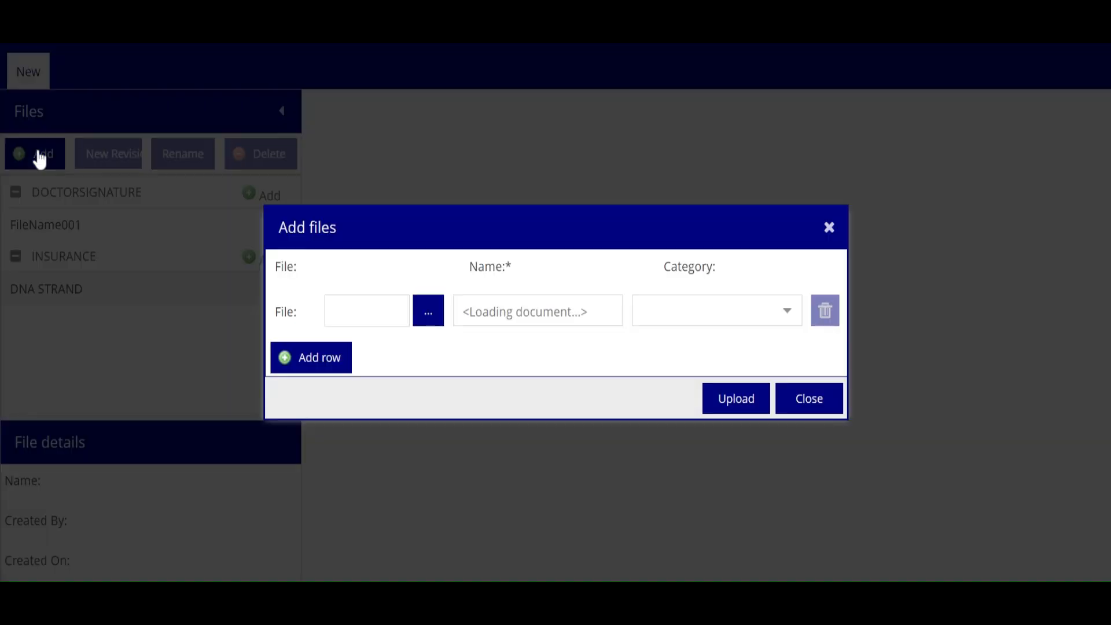
click(426, 318)
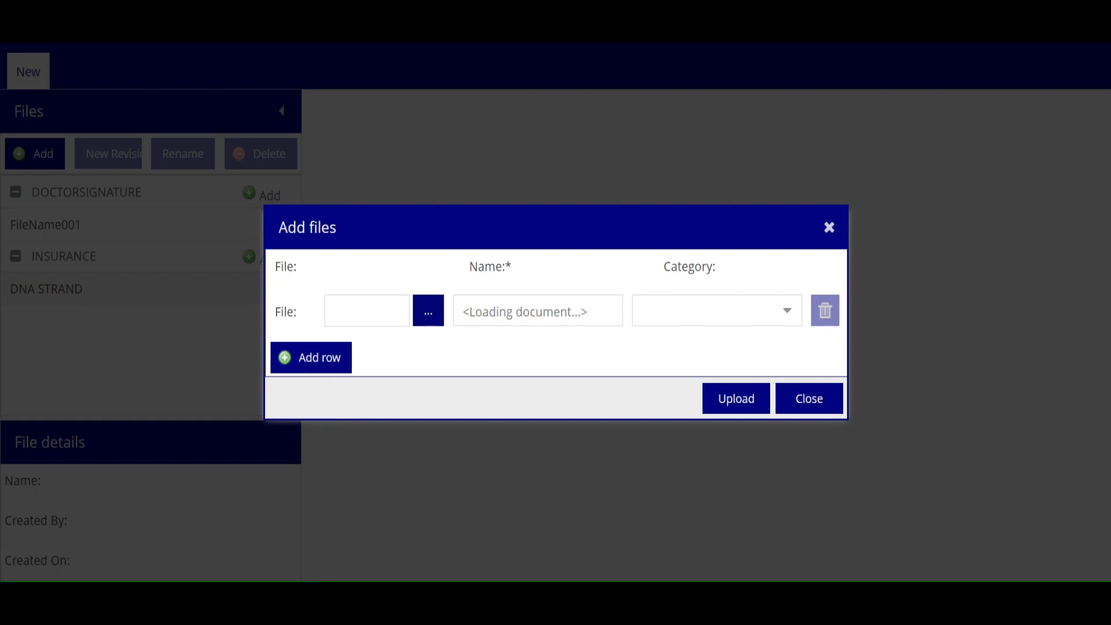
click(786, 316)
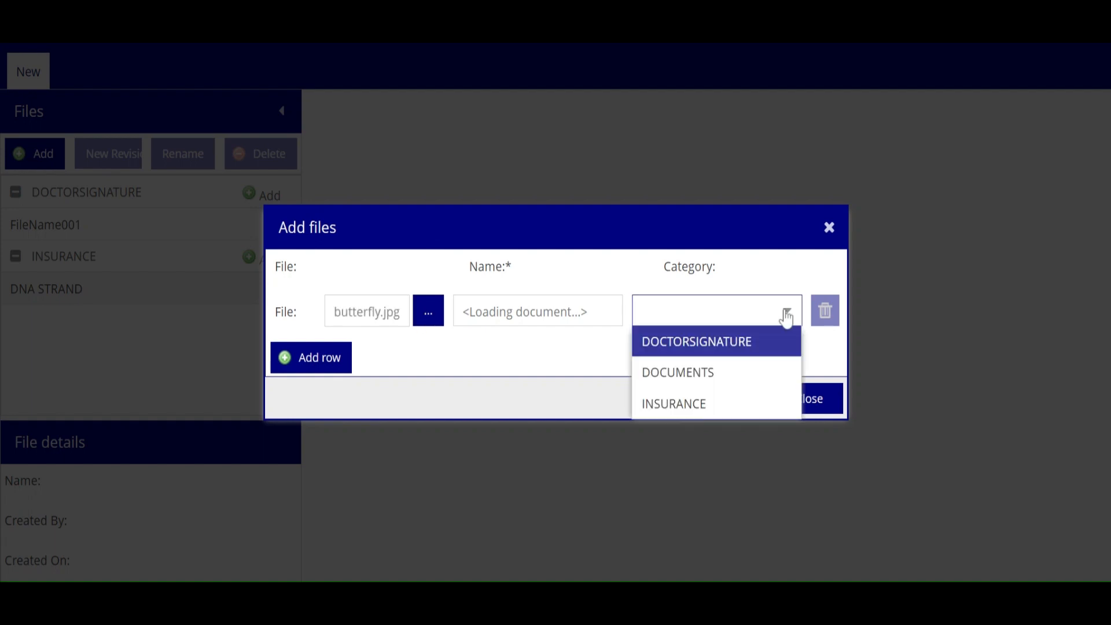
click(734, 386)
click(750, 401)
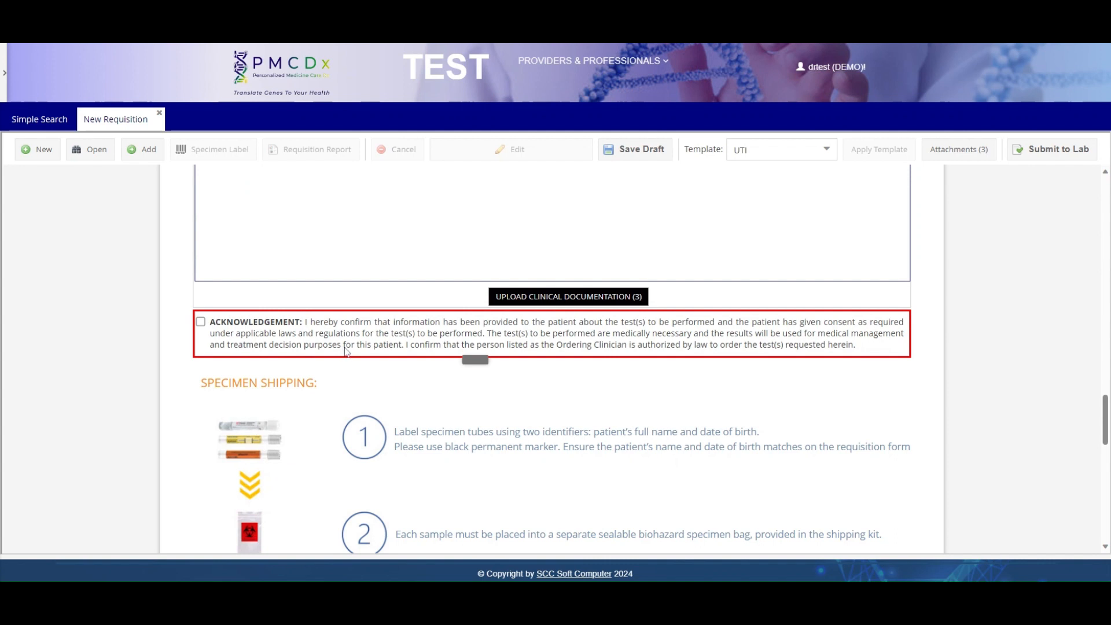
- Tick the patient consent acknowledgement and submit the requisition to the lab as 15469
click(200, 322)
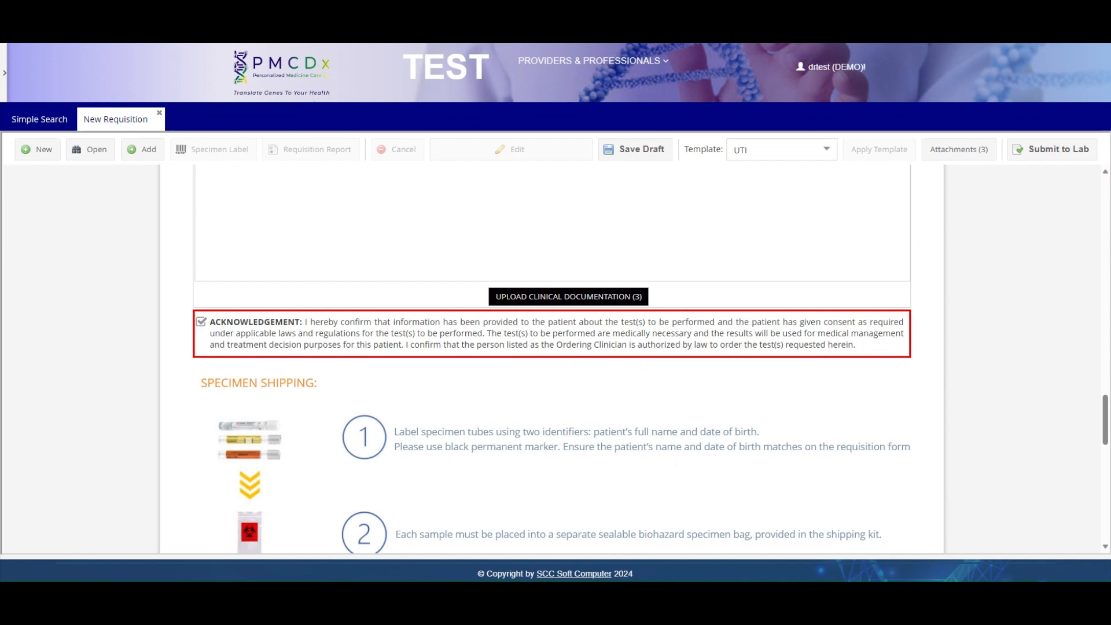
scroll(978, 384, up, 20)
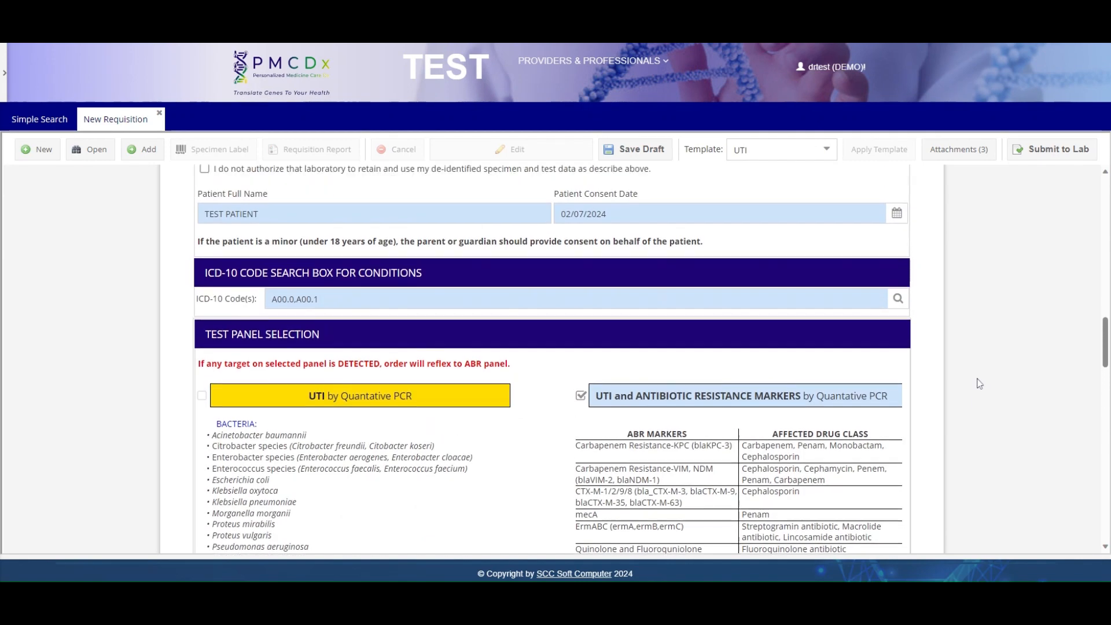
scroll(979, 383, up, 5)
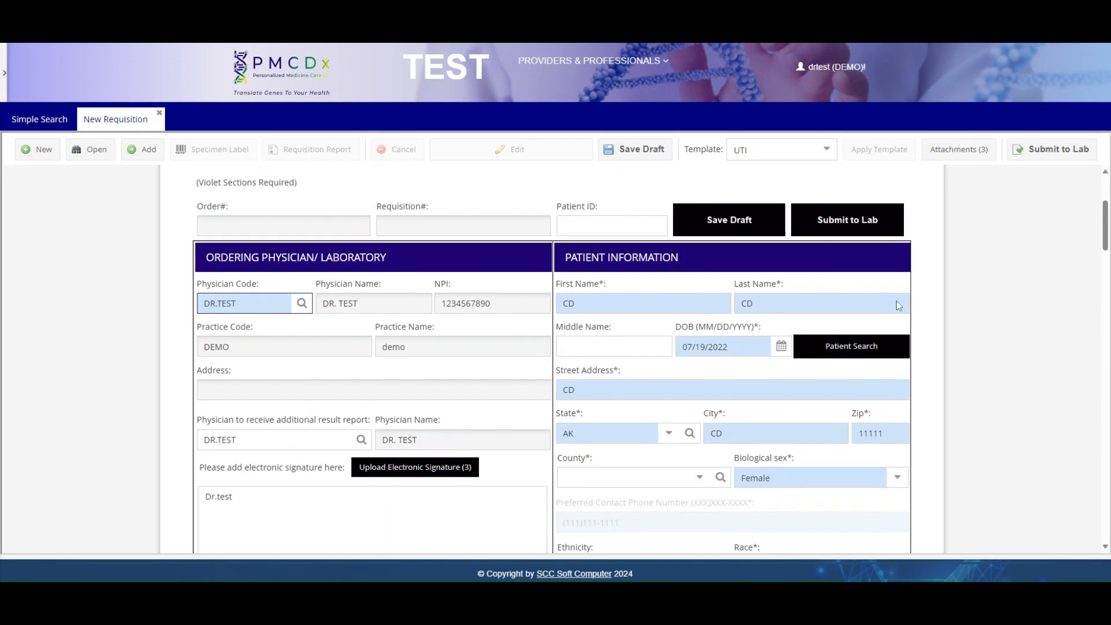
click(856, 230)
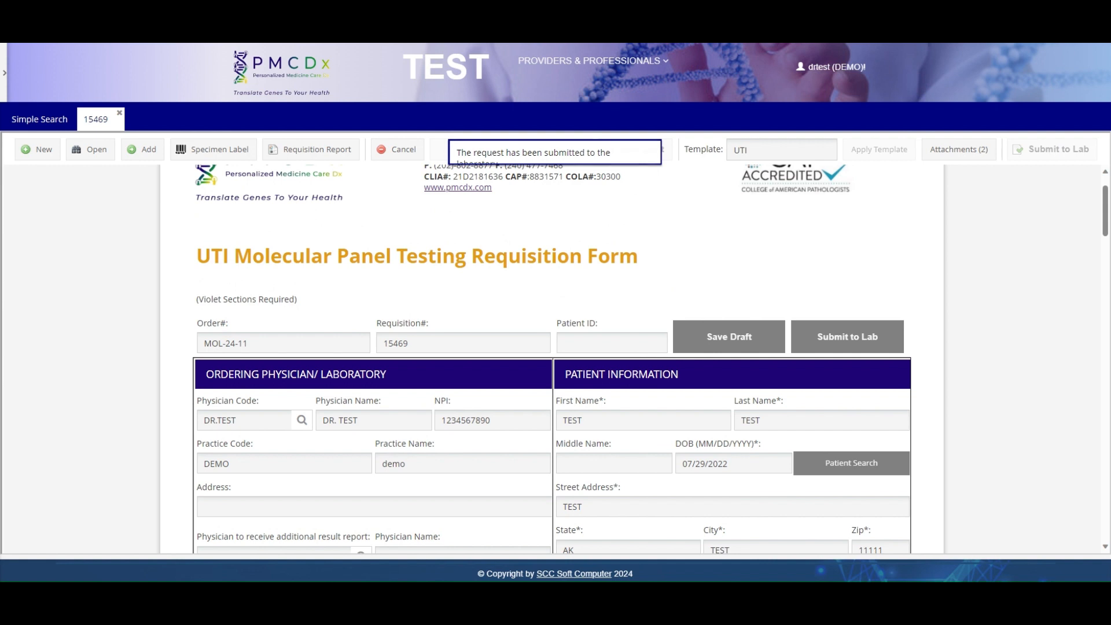
click(343, 156)
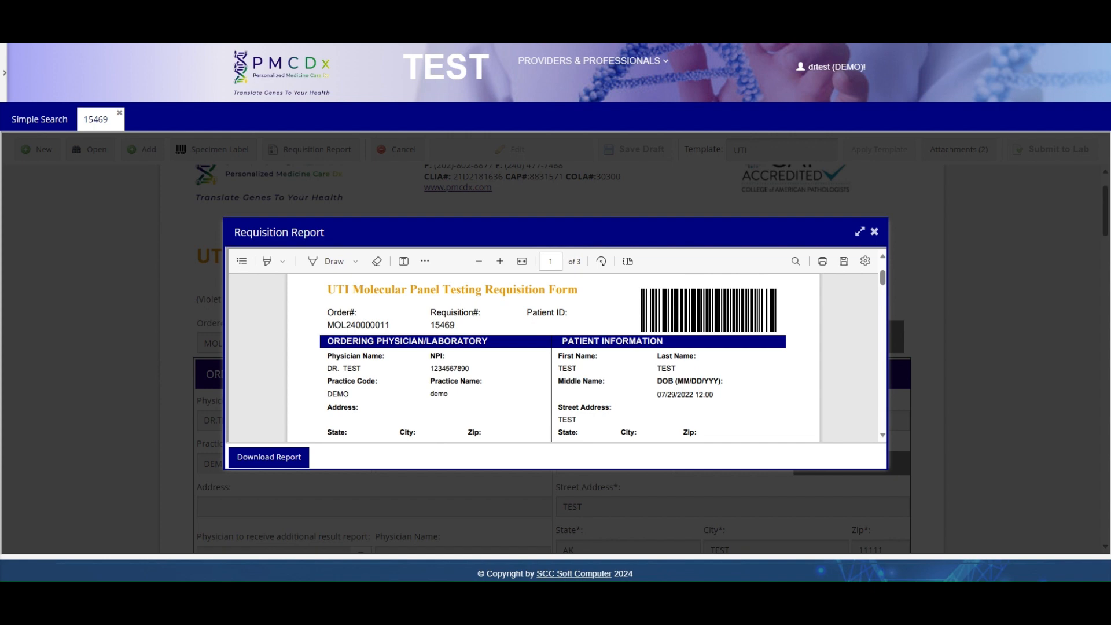
click(875, 233)
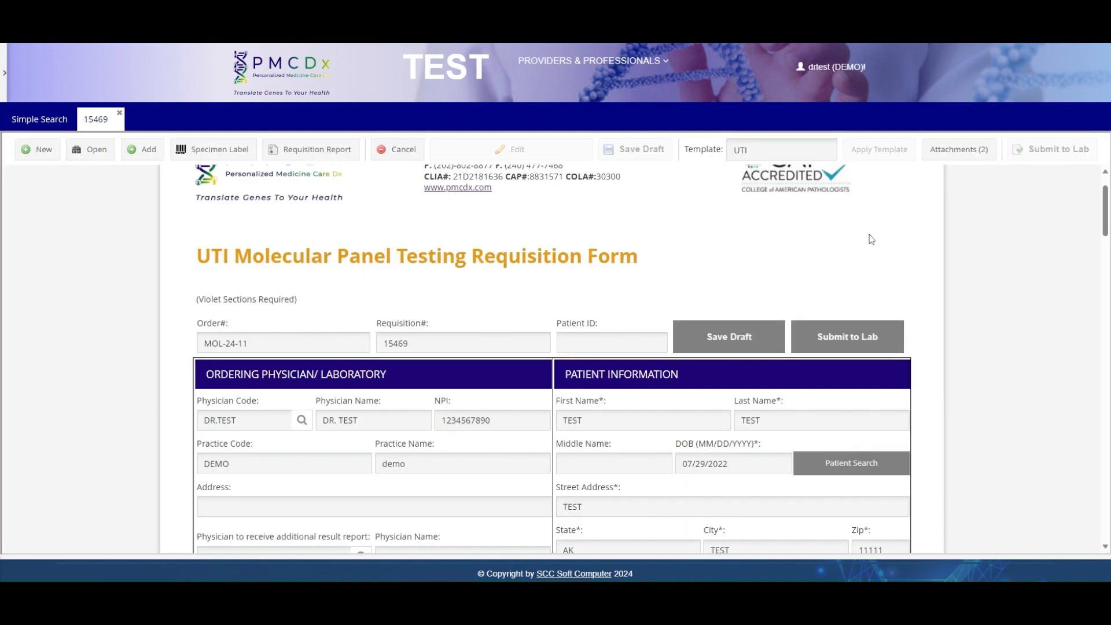
- Return to the portal home page via the PMCDx logo and open Reports&Orders Dashboard
click(293, 82)
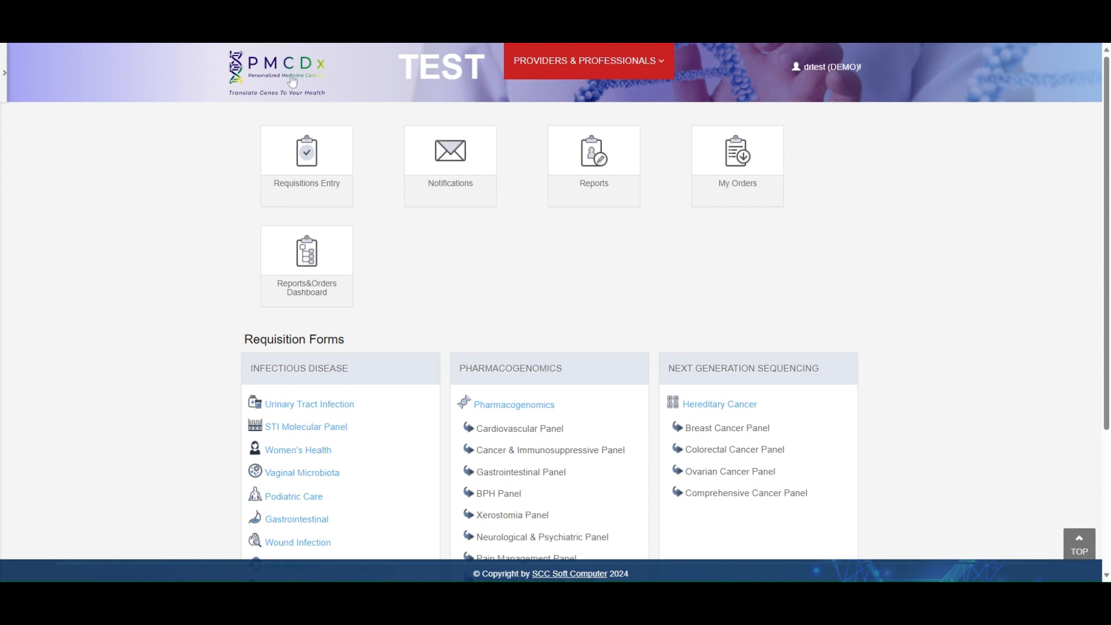
click(316, 247)
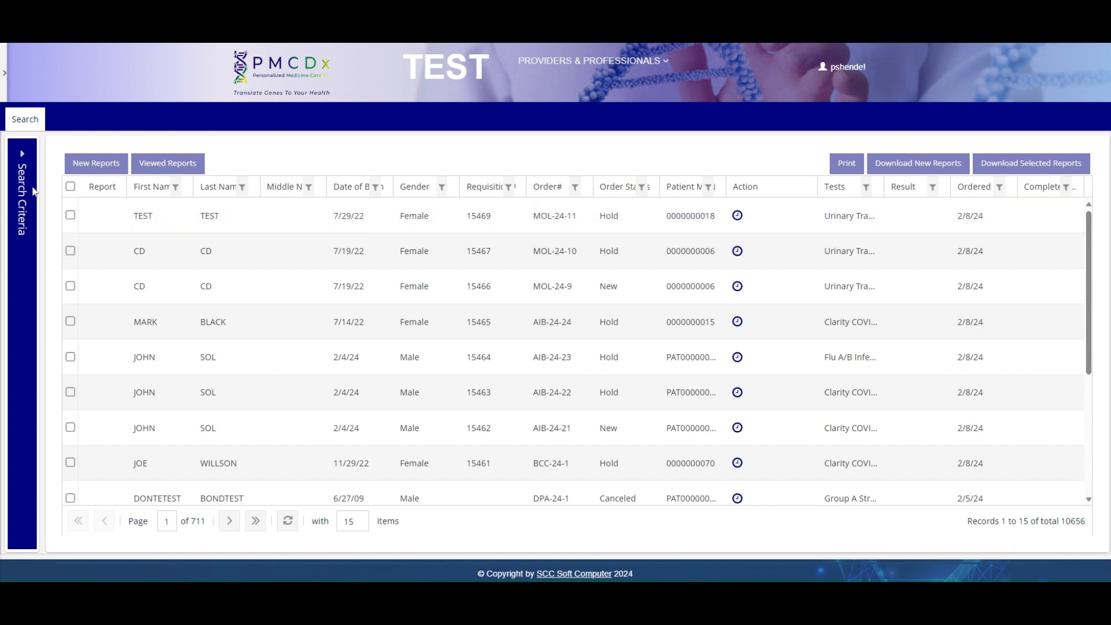
- Filter orders by the patient's first name and view their latest Respiratory Panel report
click(22, 161)
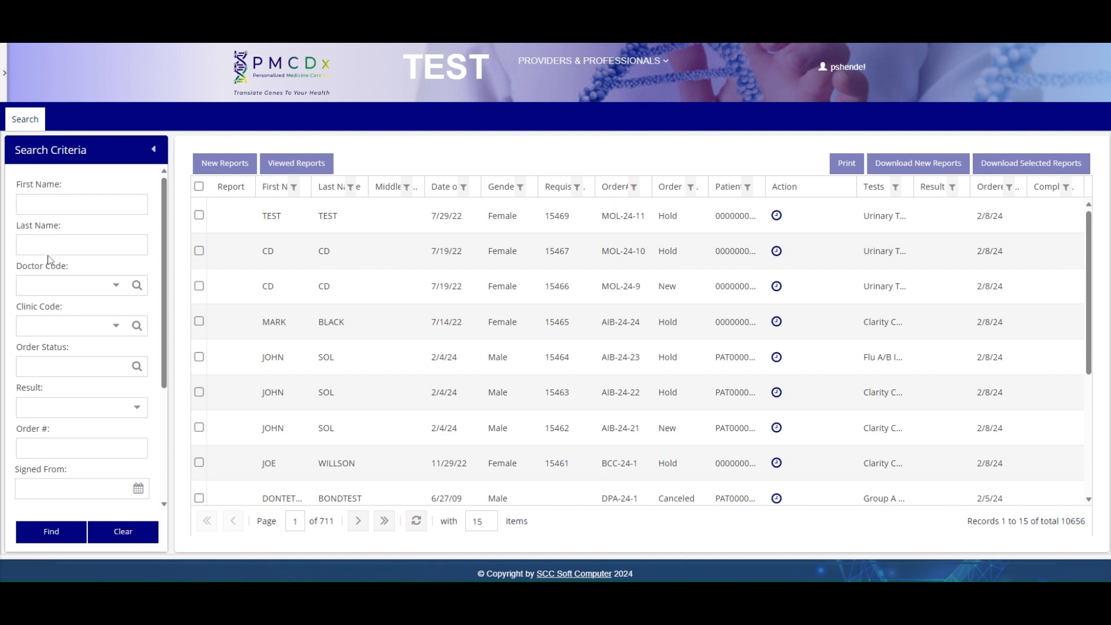
click(82, 203)
text(MICKEY)
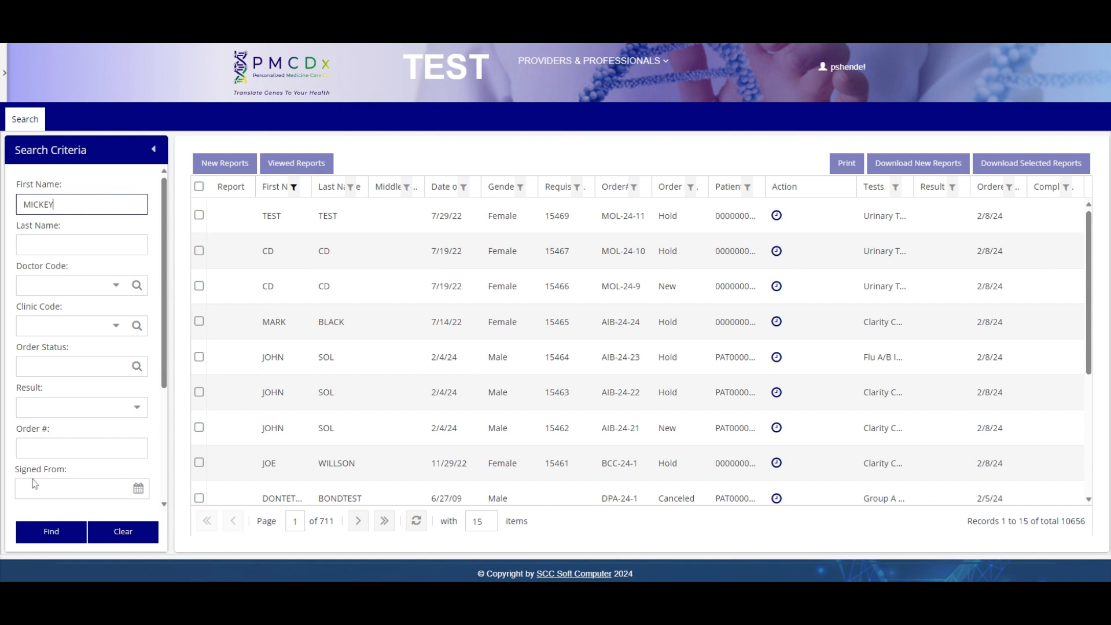
click(51, 533)
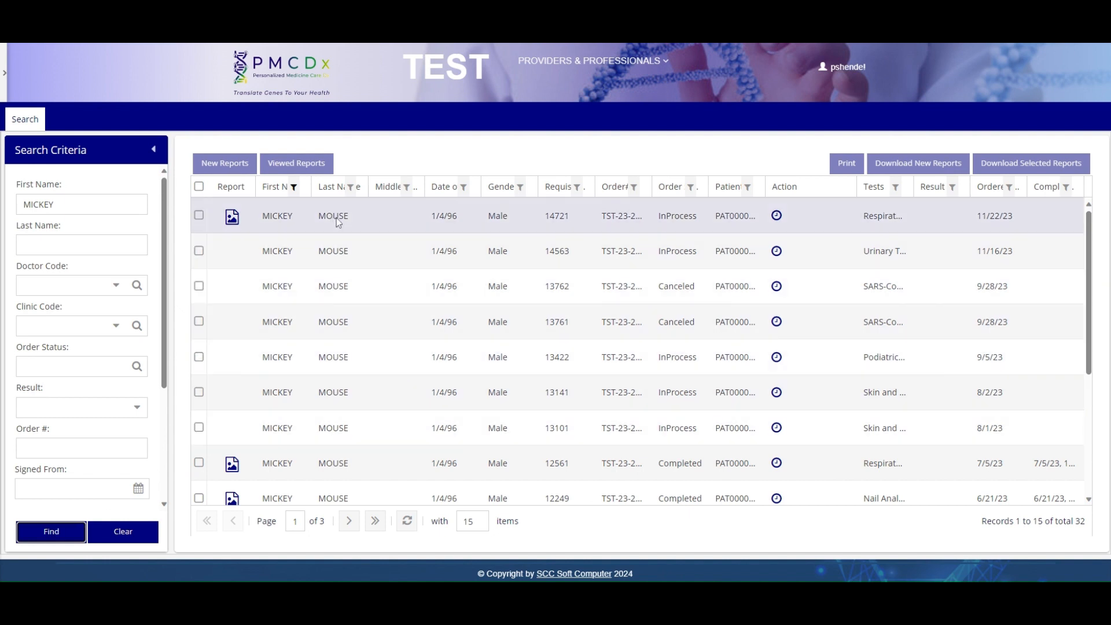
click(234, 220)
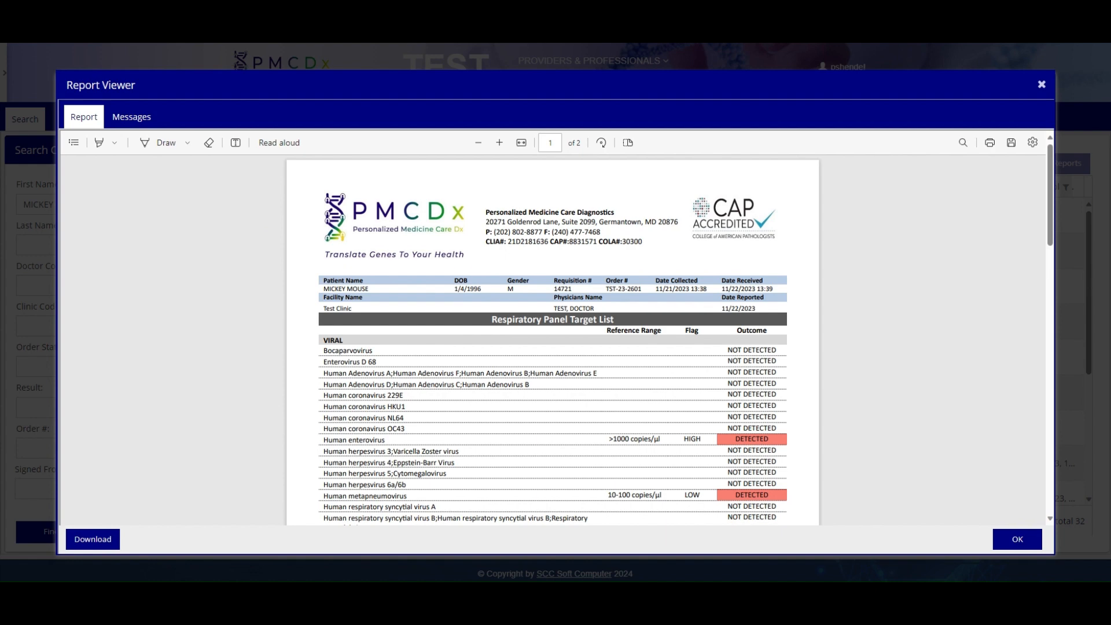
click(1030, 540)
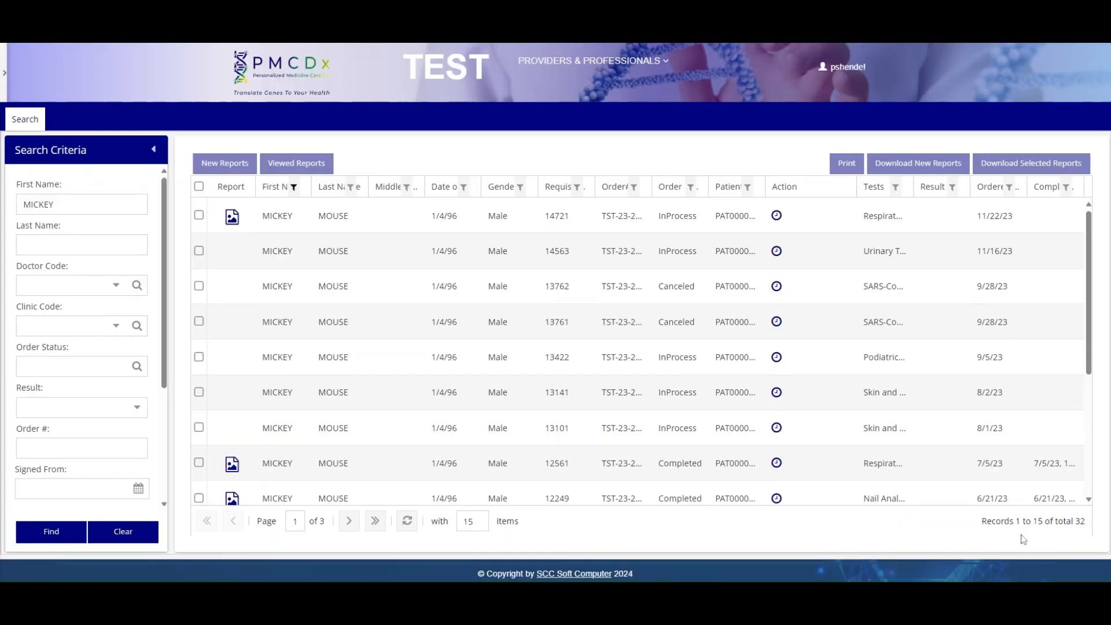